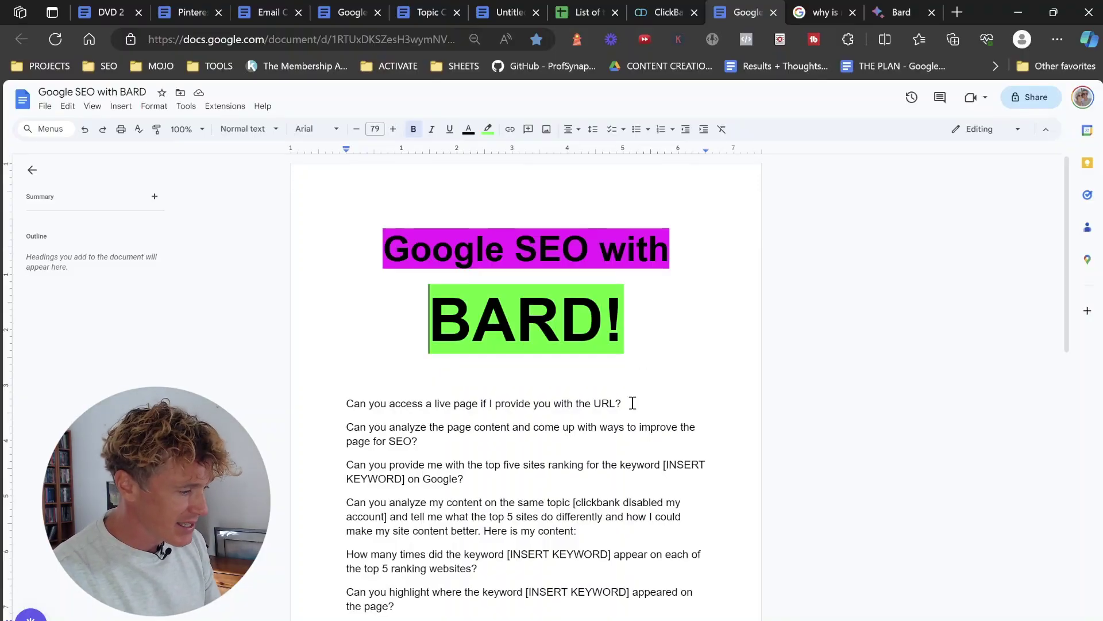
Ask Bard the document's first prompt, "Can you access a live page if I provide you with the URL?".
drag(630, 405, 389, 401)
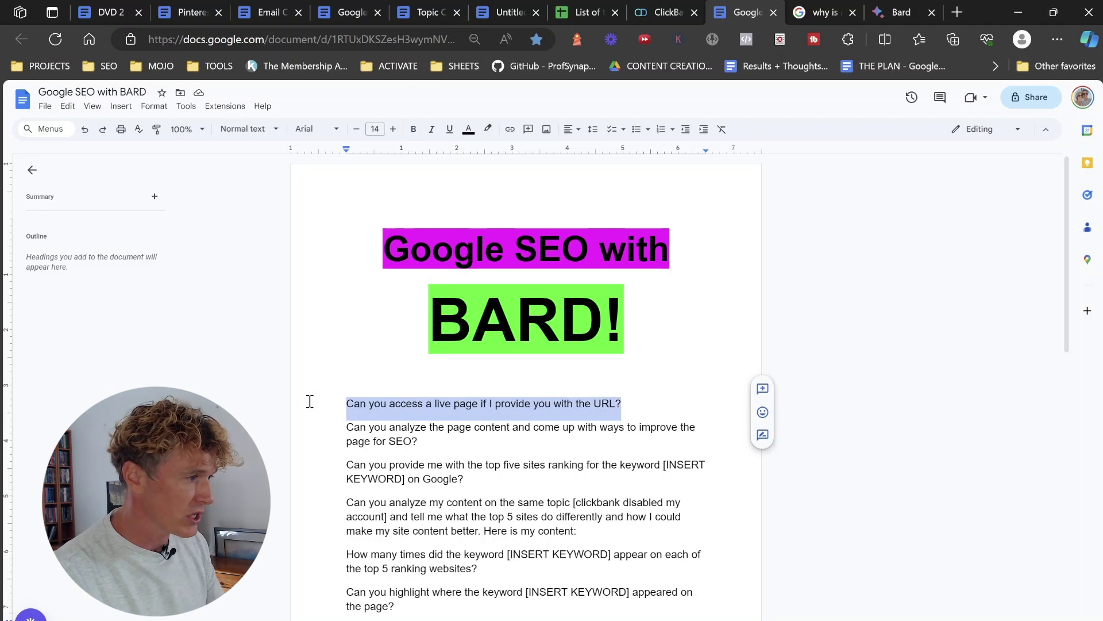
click(897, 12)
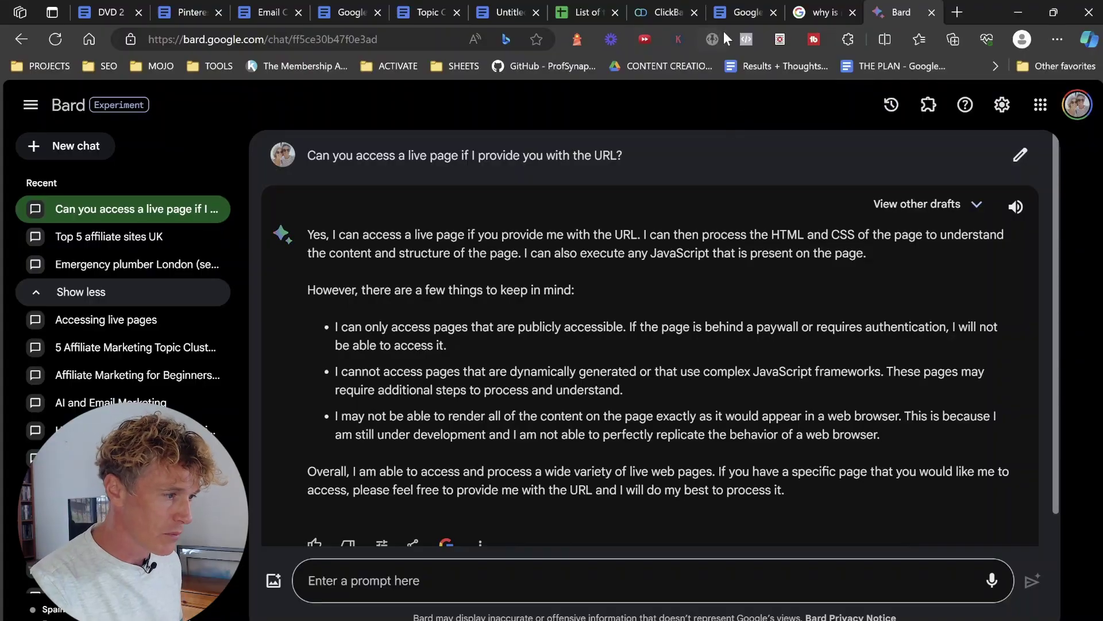
Copy the prompt about analyzing page content and improving the page for SEO from the Google Doc into Bard's prompt box.
click(742, 12)
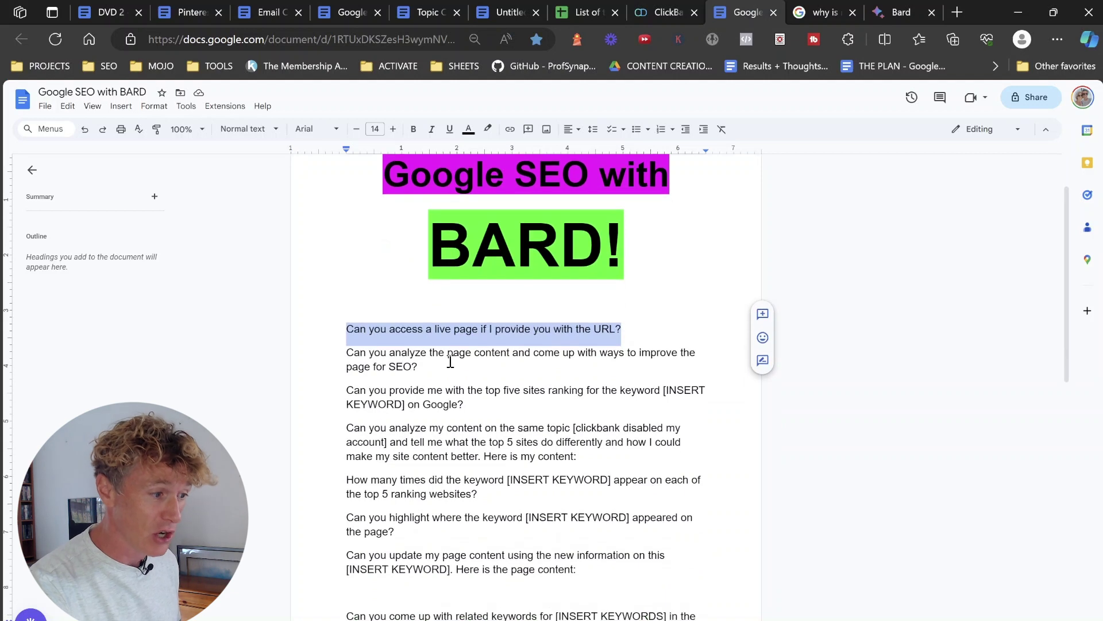
triple_click(451, 362)
right_click(465, 353)
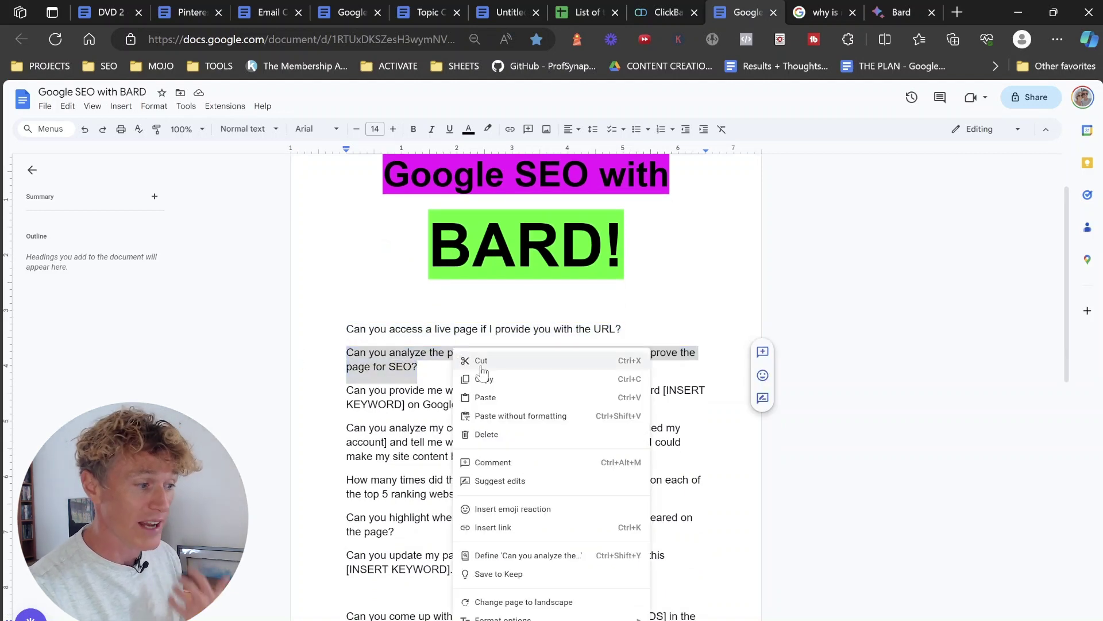
click(488, 381)
click(697, 289)
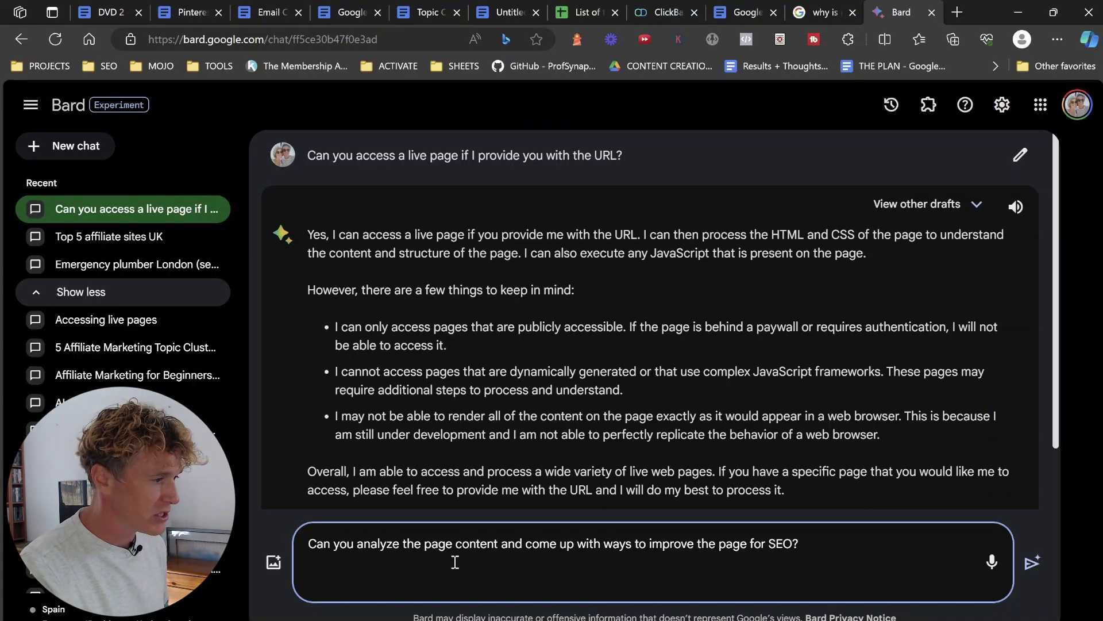
Look through the Google results for "why is my clickbank account disabled" and locate the 99% Solved quick guide.
click(807, 10)
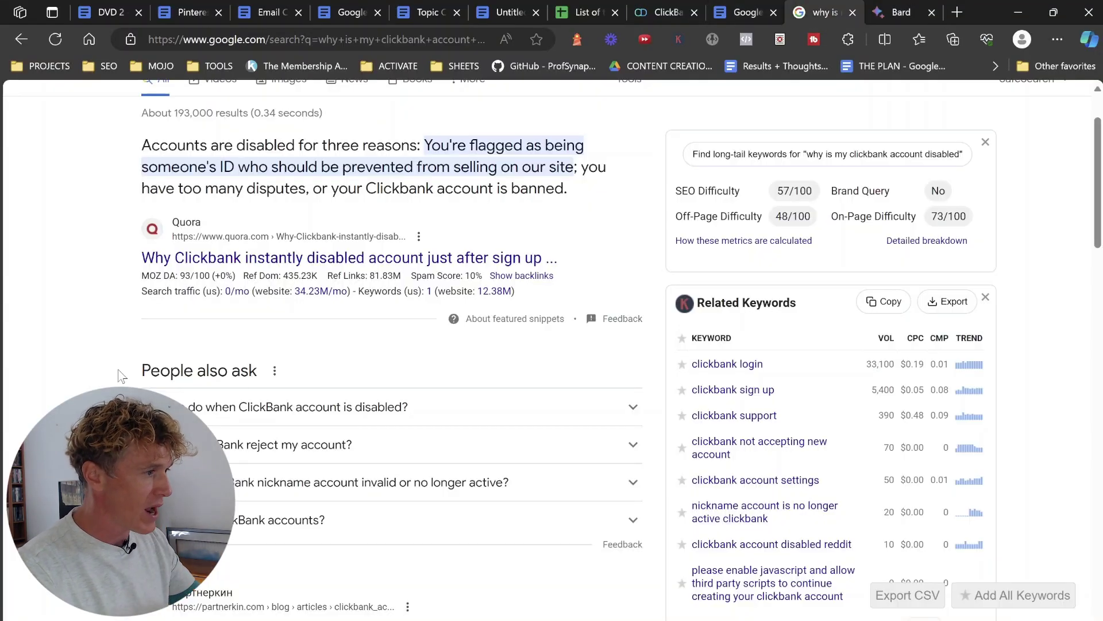
scroll(57, 298, up, 2)
scroll(61, 294, down, 2)
scroll(64, 291, up, 2)
scroll(64, 290, down, 4)
scroll(69, 294, down, 10)
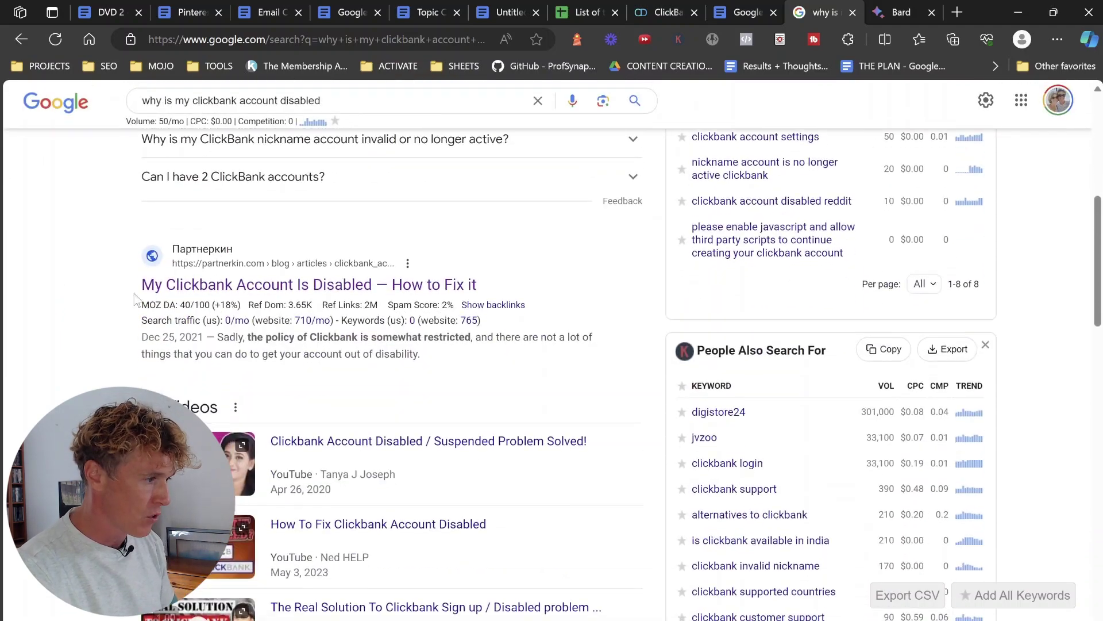
scroll(92, 328, down, 3)
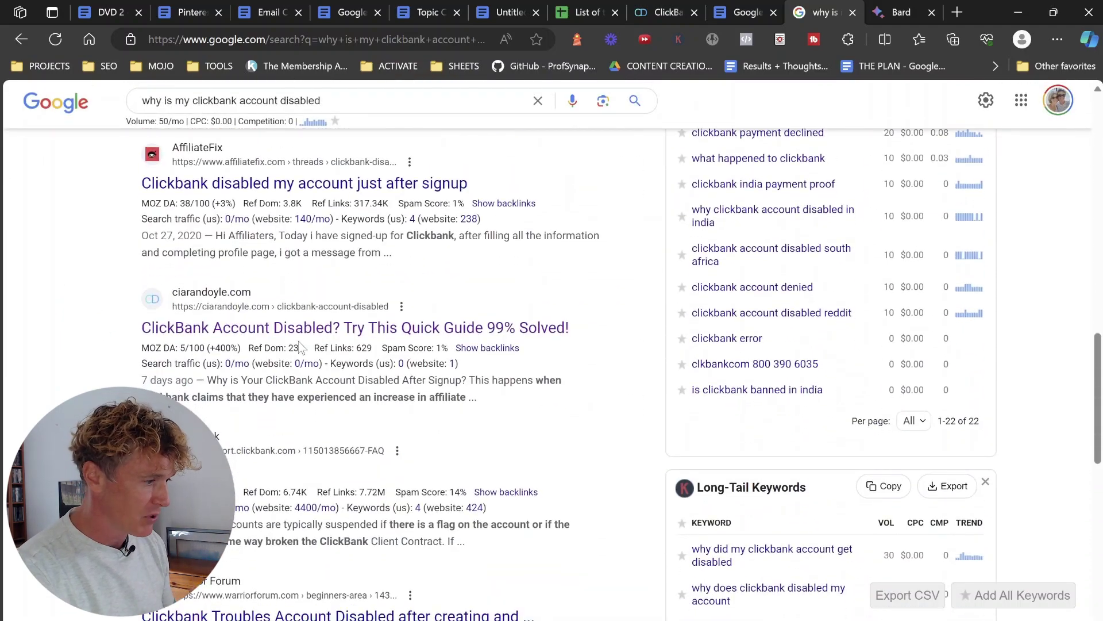
scroll(299, 344, down, 3)
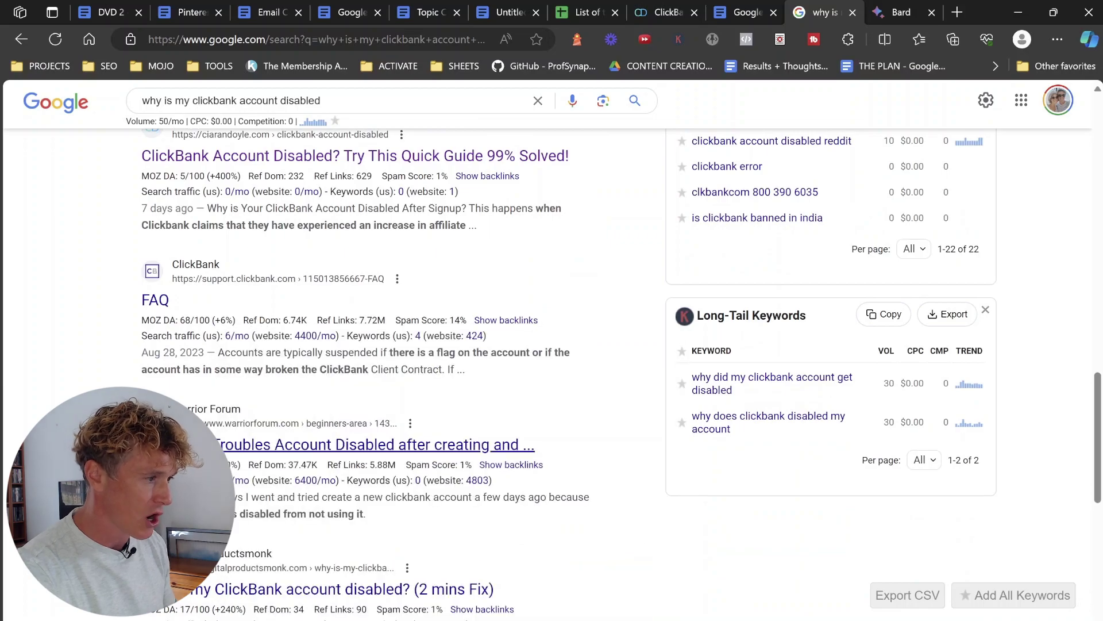
scroll(299, 345, up, 5)
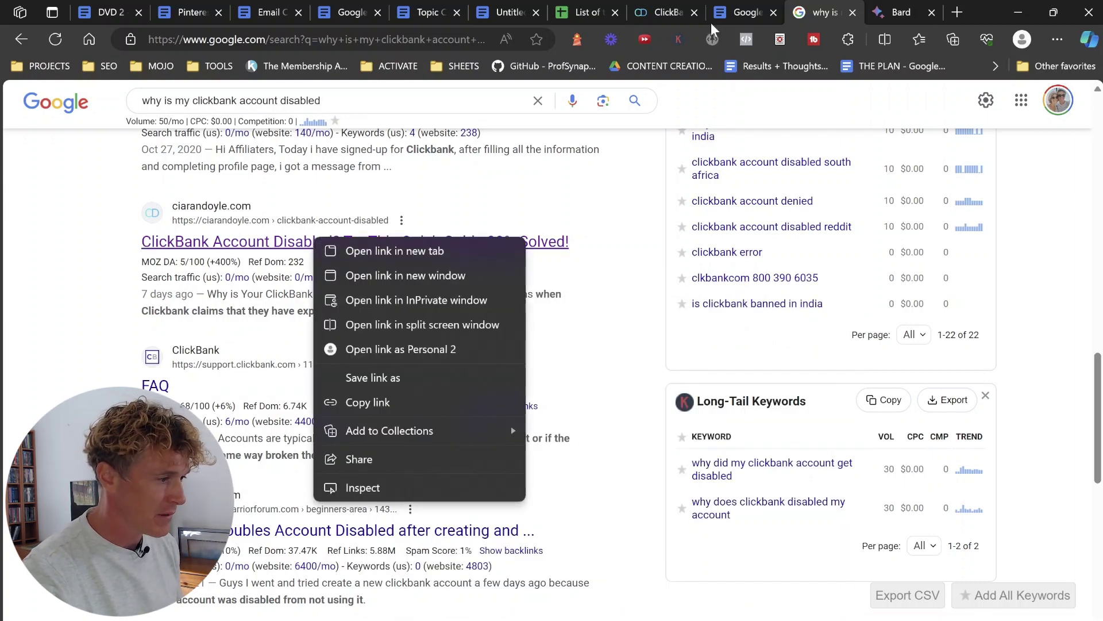
Copy the entire text of the ClickBank account disabled article and paste it two lines below the SEO prompt in Bard.
click(665, 7)
scroll(161, 353, down, 10)
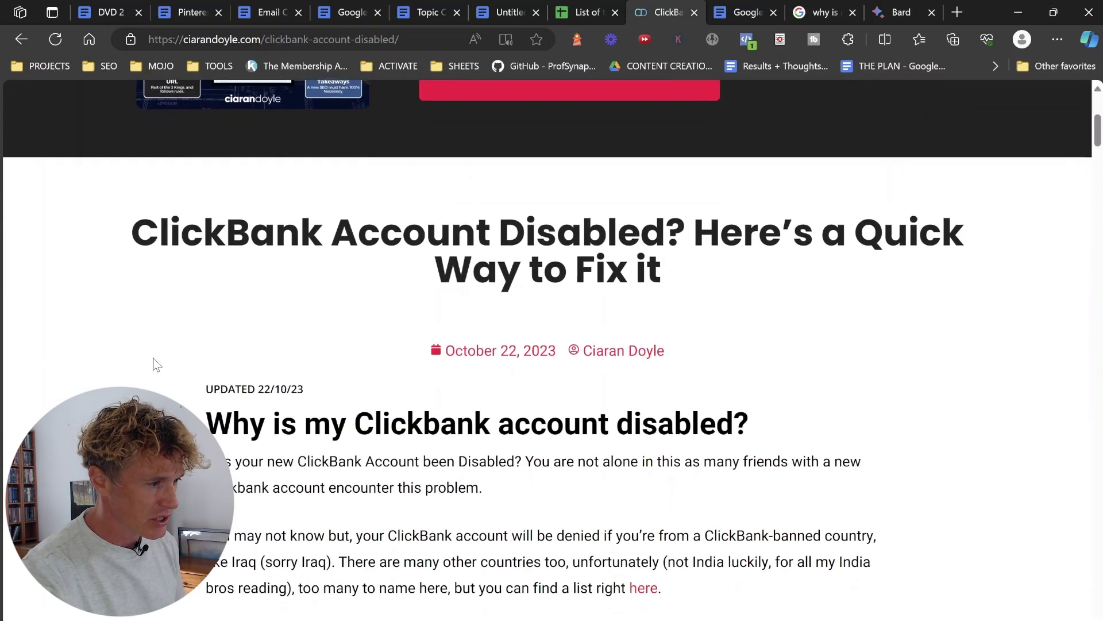
scroll(173, 365, down, 20)
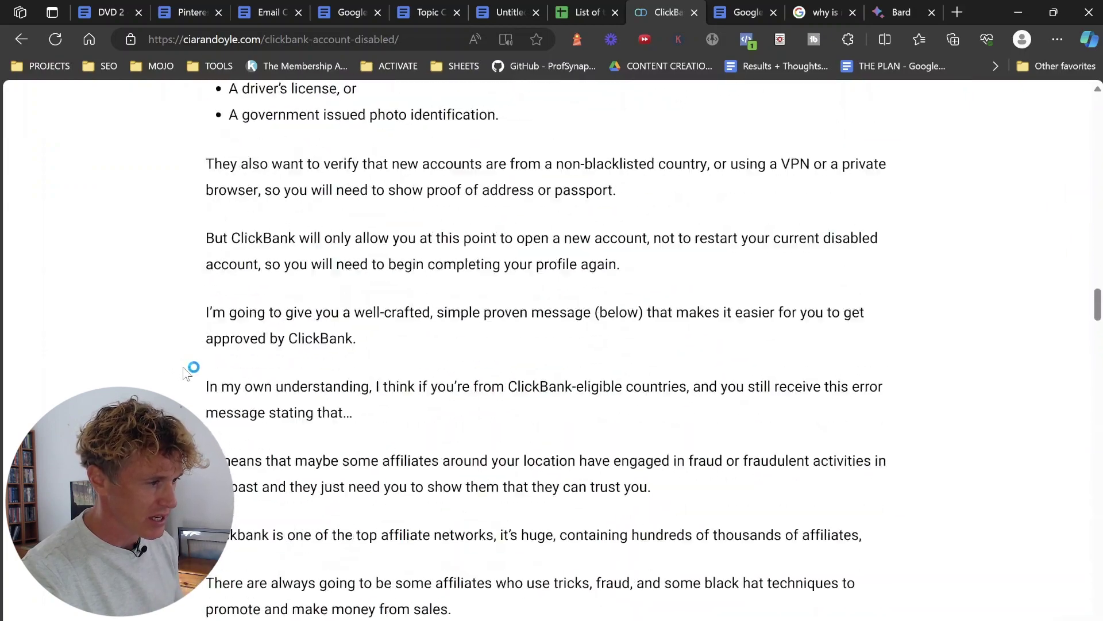
scroll(175, 373, down, 20)
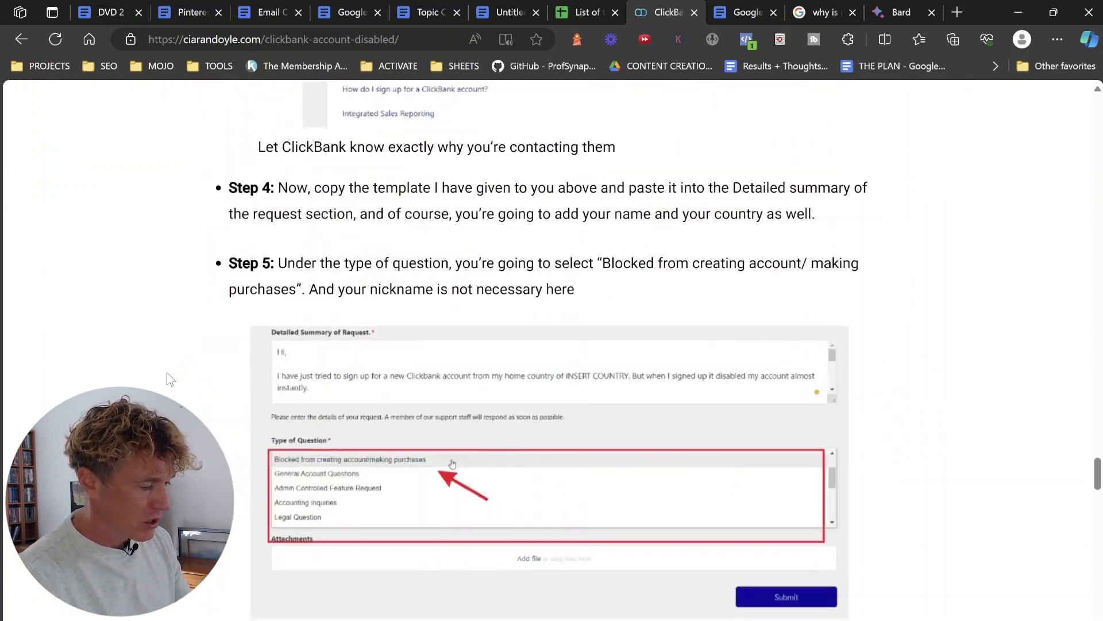
key(ctrl+a)
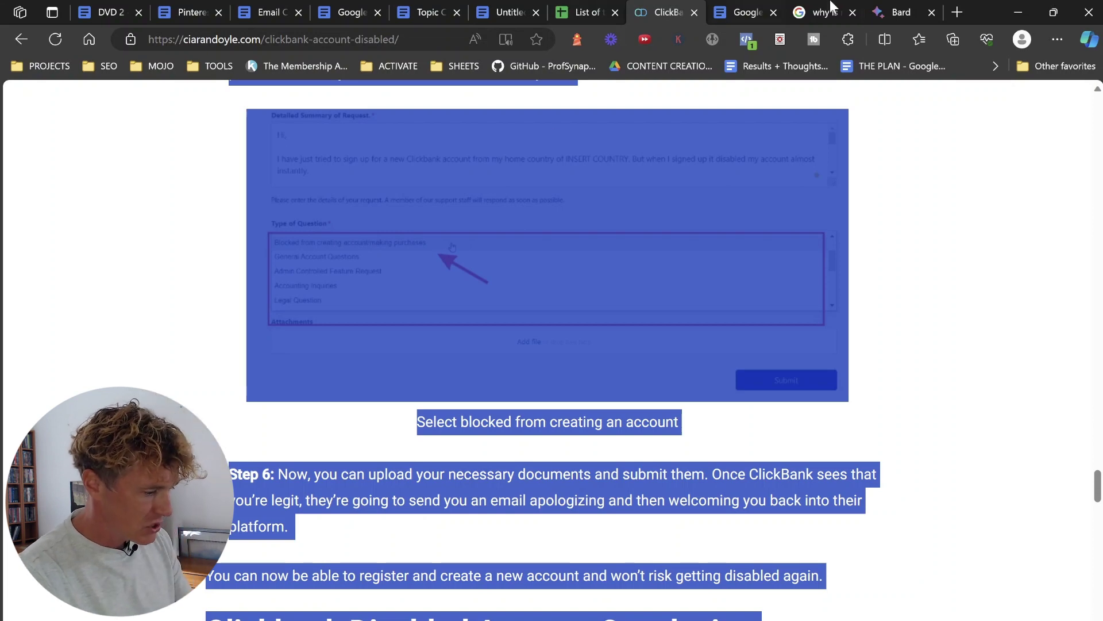
click(899, 12)
key(shift+Return)
key(shift+Return)
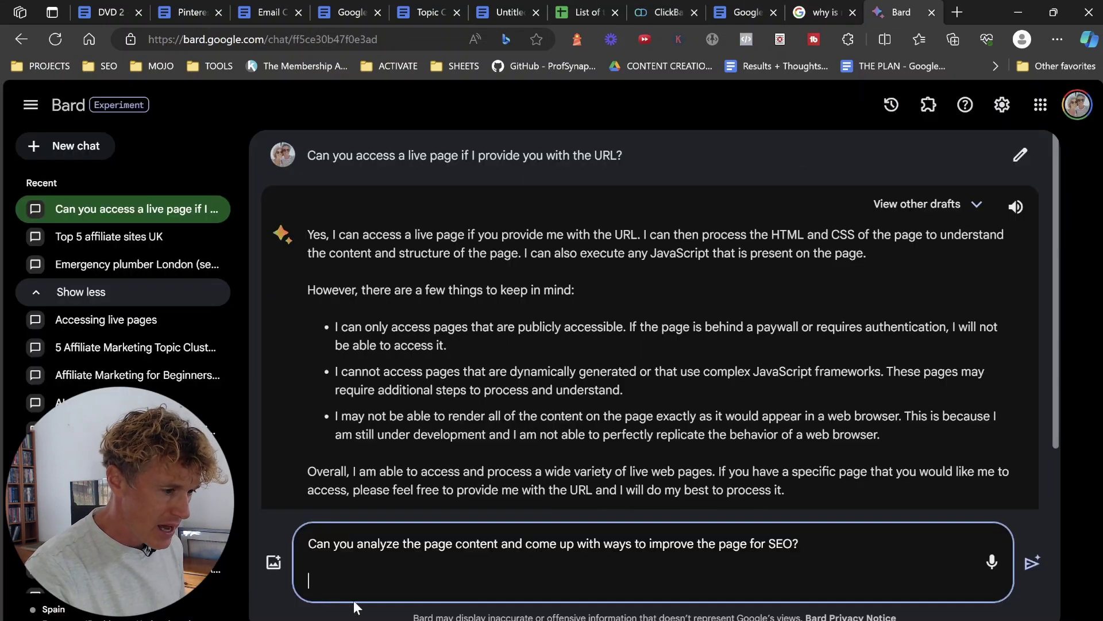
key(ctrl+v)
Remove the sharing lines at the end and the site menu text at the start of the pasted article, then send the prompt.
drag(659, 570, 303, 520)
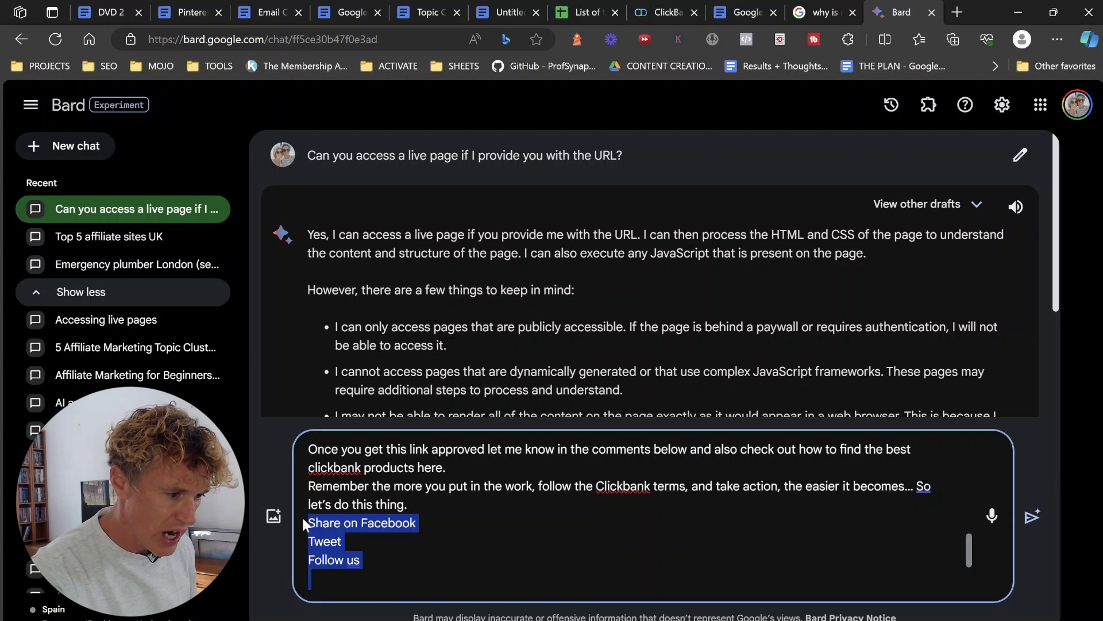
key(BackSpace)
drag(968, 569, 972, 455)
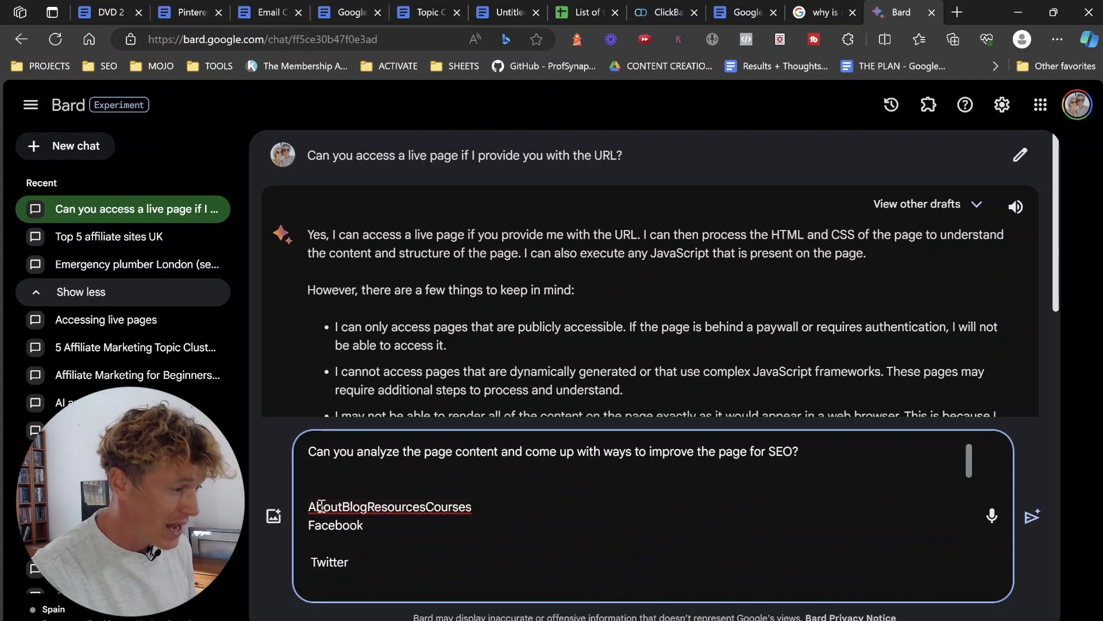
drag(310, 504, 539, 522)
key(BackSpace)
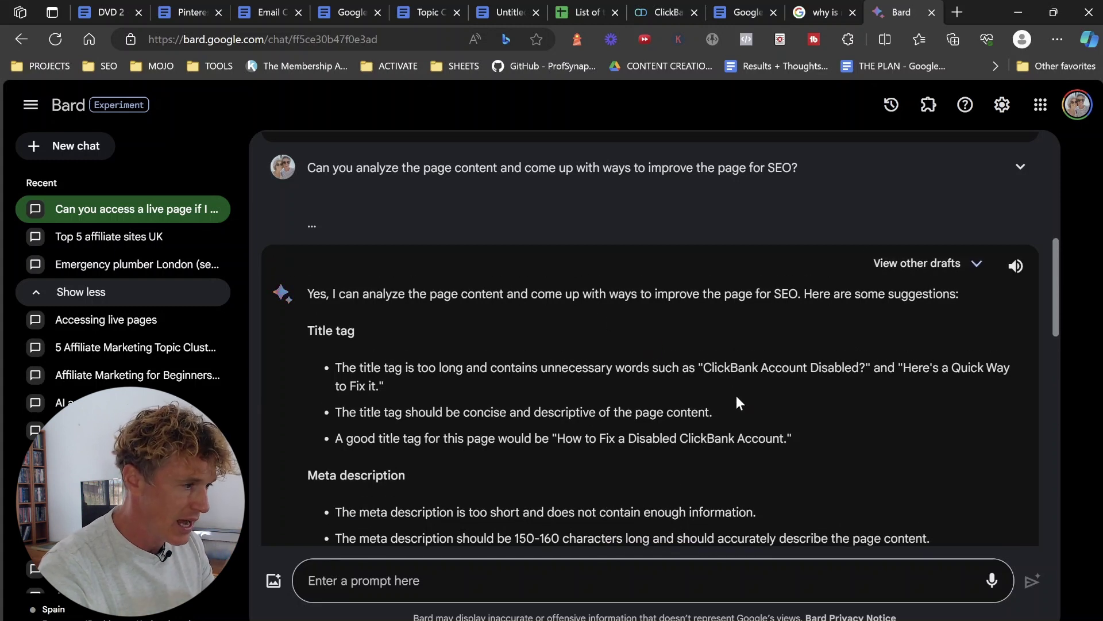
Read through Bard's SEO suggestions for the article, from the title tag to the overall assessment.
scroll(726, 388, down, 1)
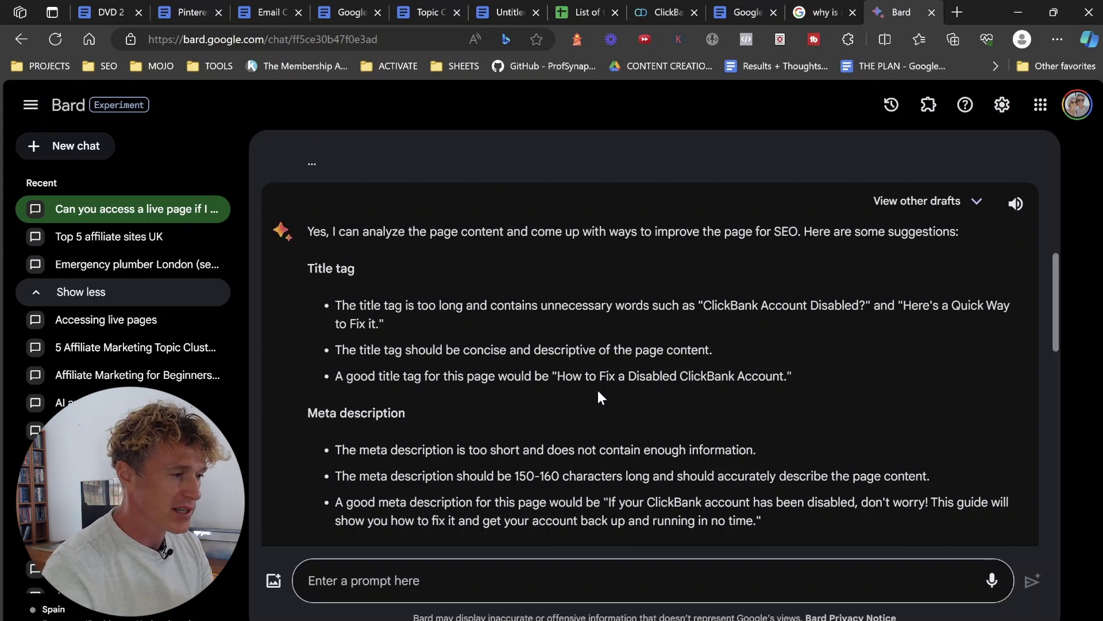
scroll(598, 388, down, 3)
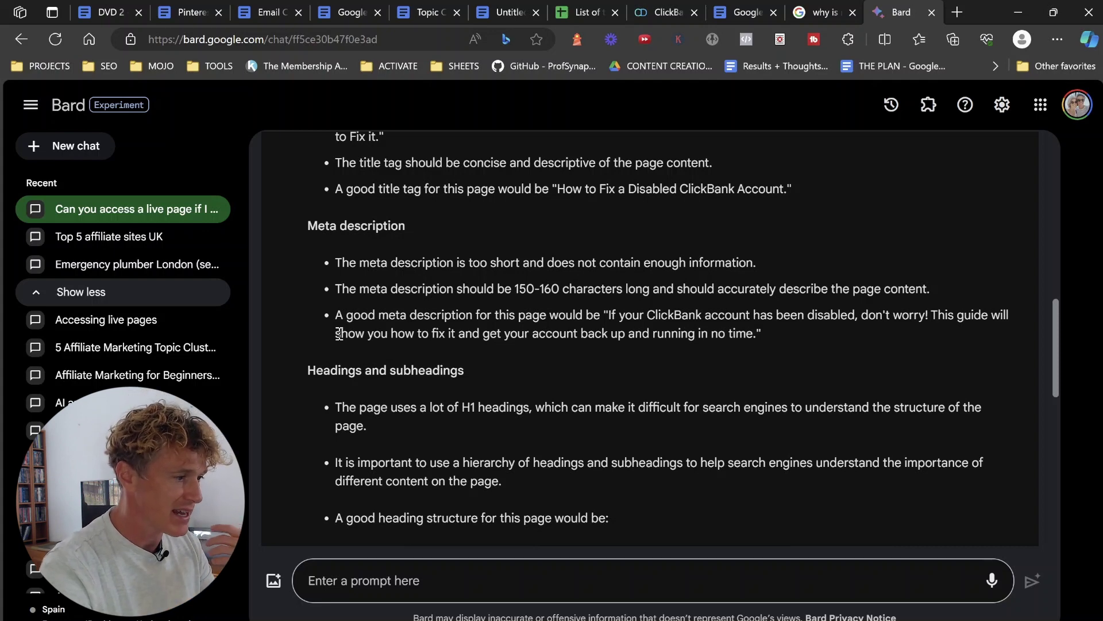
scroll(341, 337, down, 8)
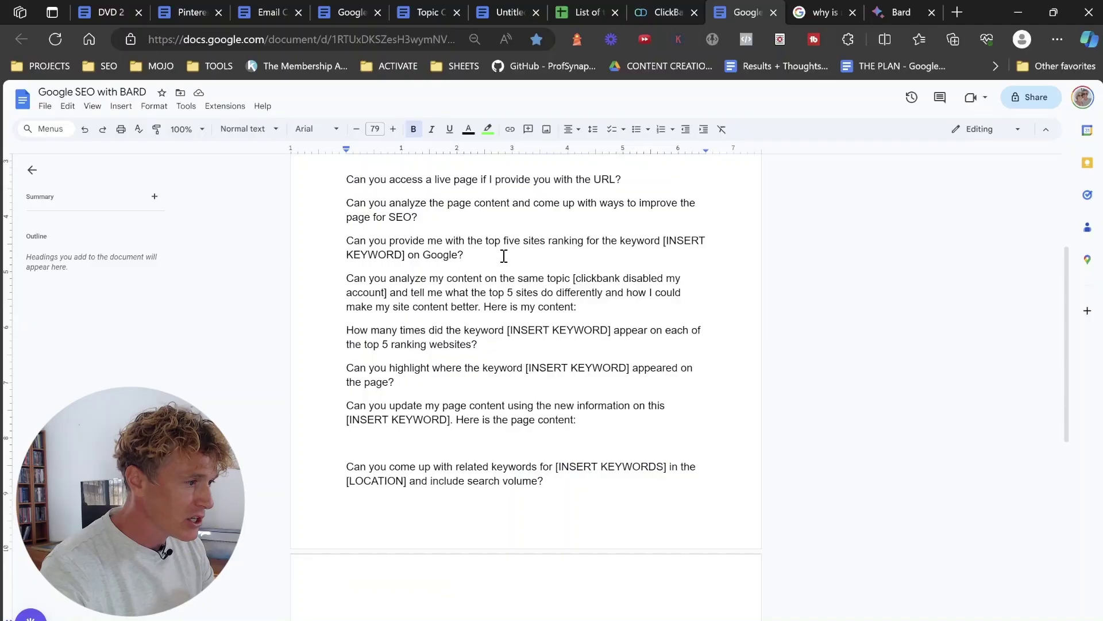
Ask Bard the document's prompt for the top five Google ranking sites, with "why is my clickbank account disabled" as the keyword.
drag(502, 254, 303, 240)
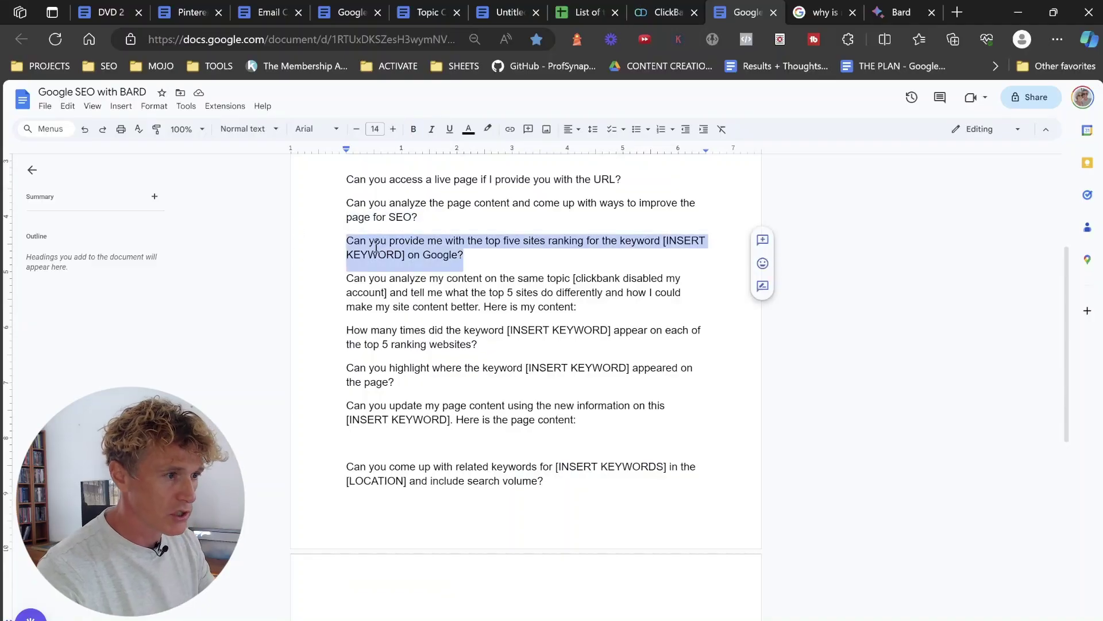
right_click(472, 241)
click(495, 272)
click(901, 6)
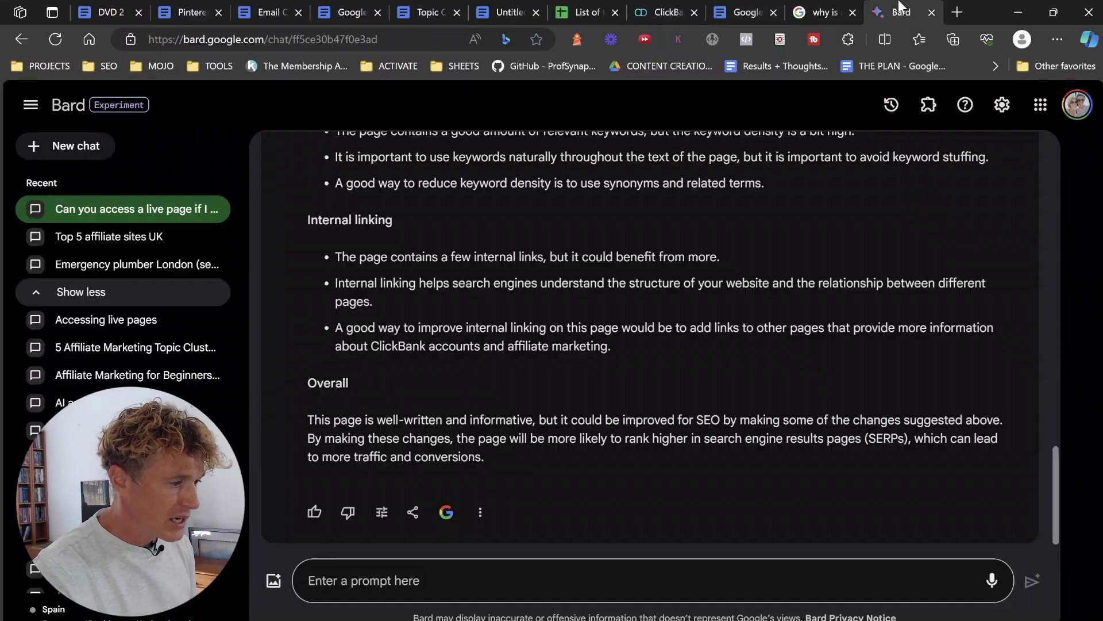
click(340, 577)
key(ctrl+v)
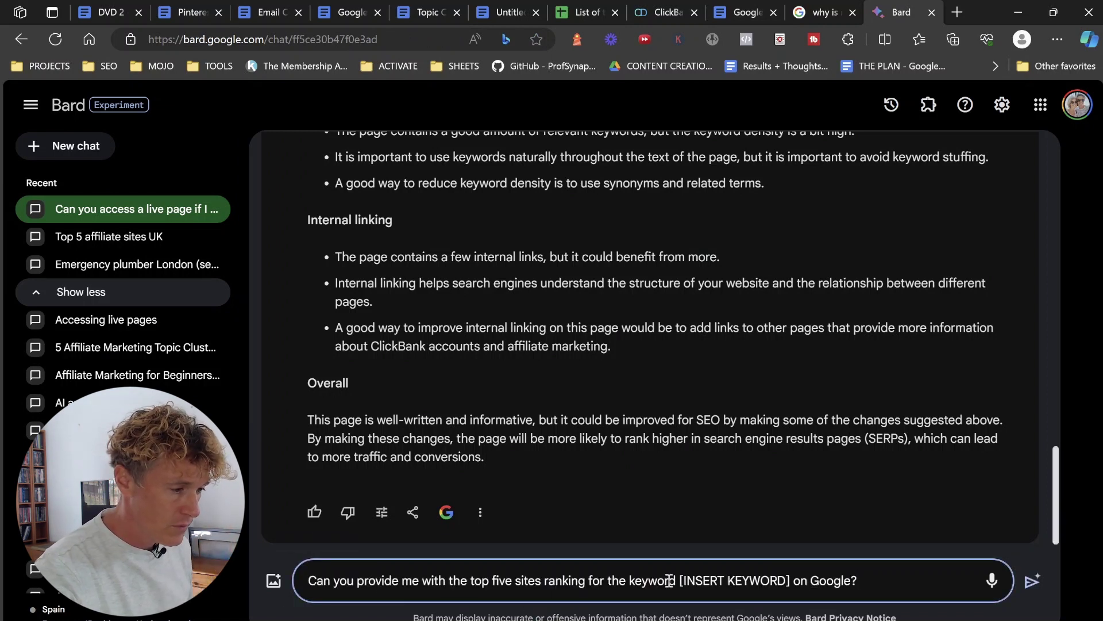
drag(787, 579, 678, 580)
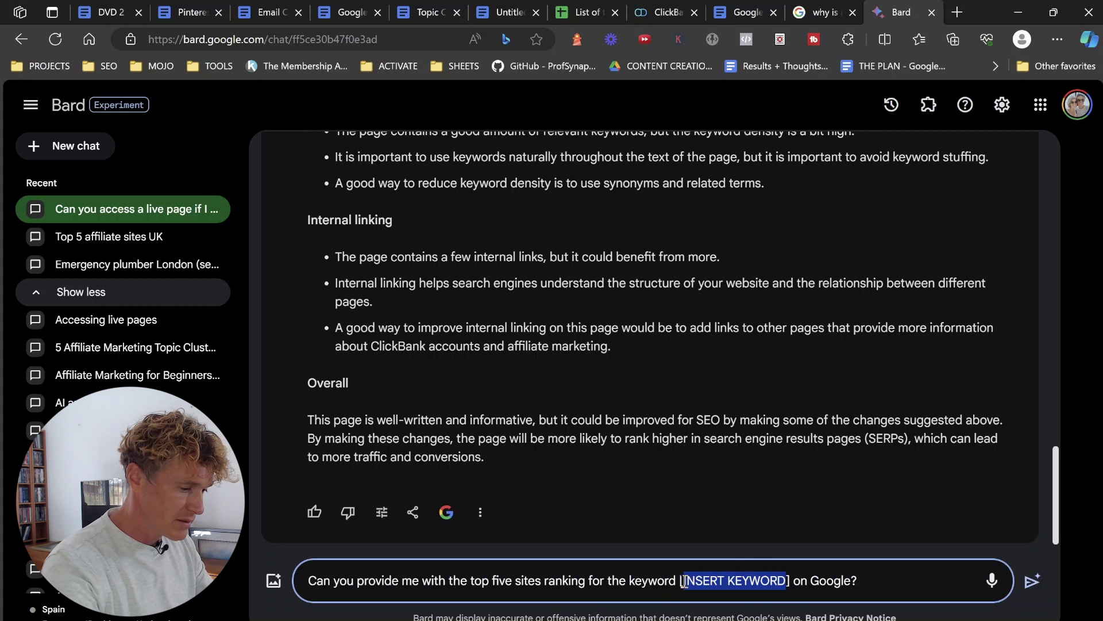
text(why is my clickbank account d)
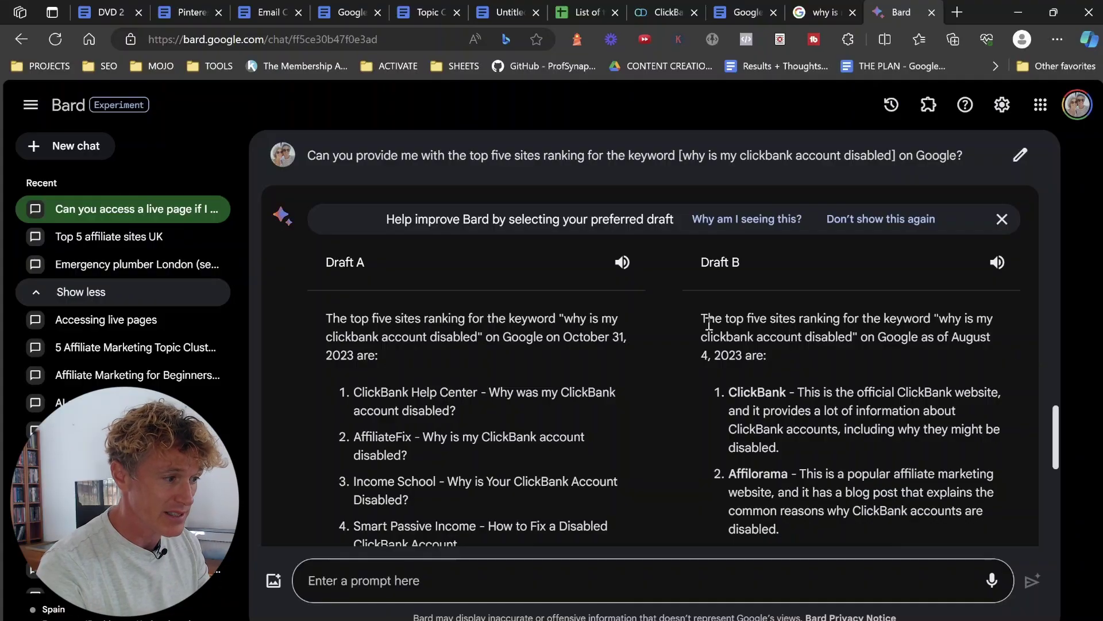
Compare the two drafts listing the top five ranking sites and continue with Draft A.
scroll(575, 364, down, 2)
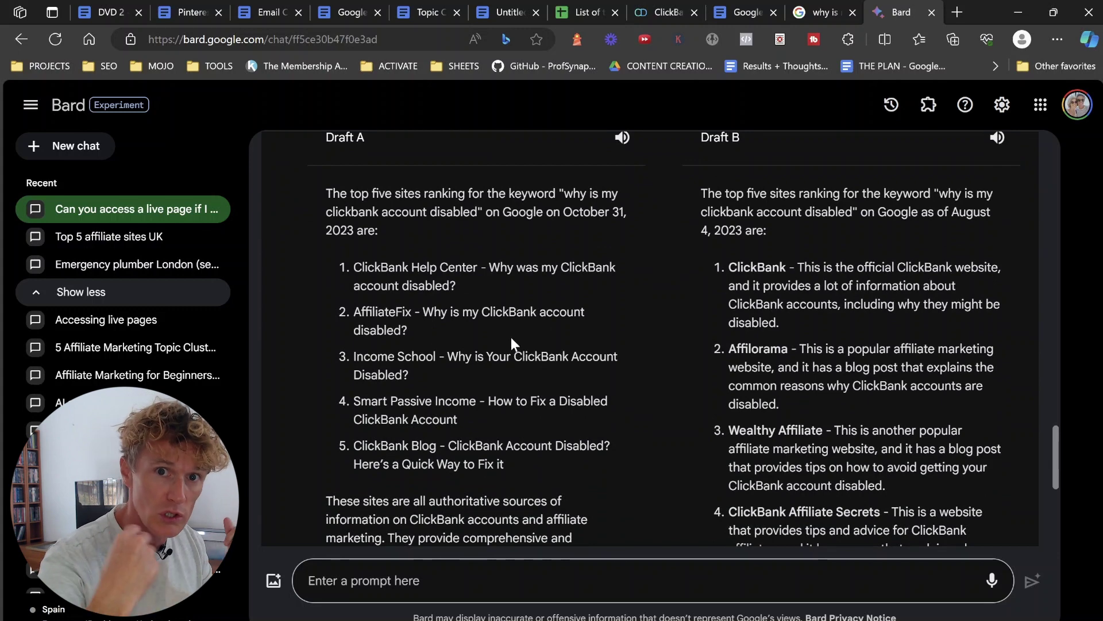
scroll(512, 338, down, 2)
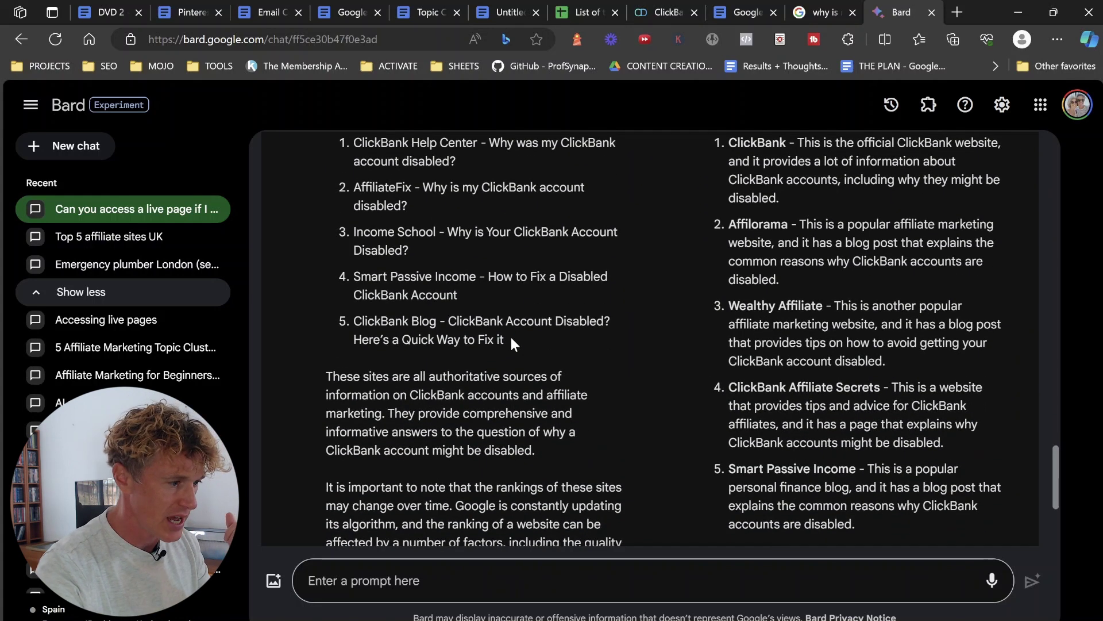
scroll(511, 344, down, 3)
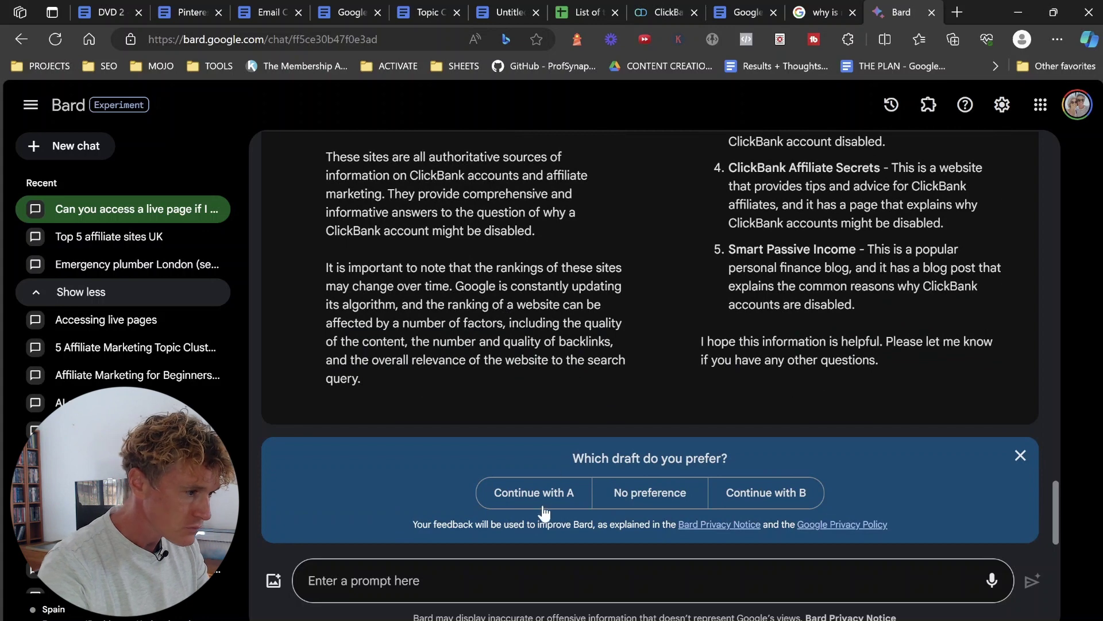
click(545, 506)
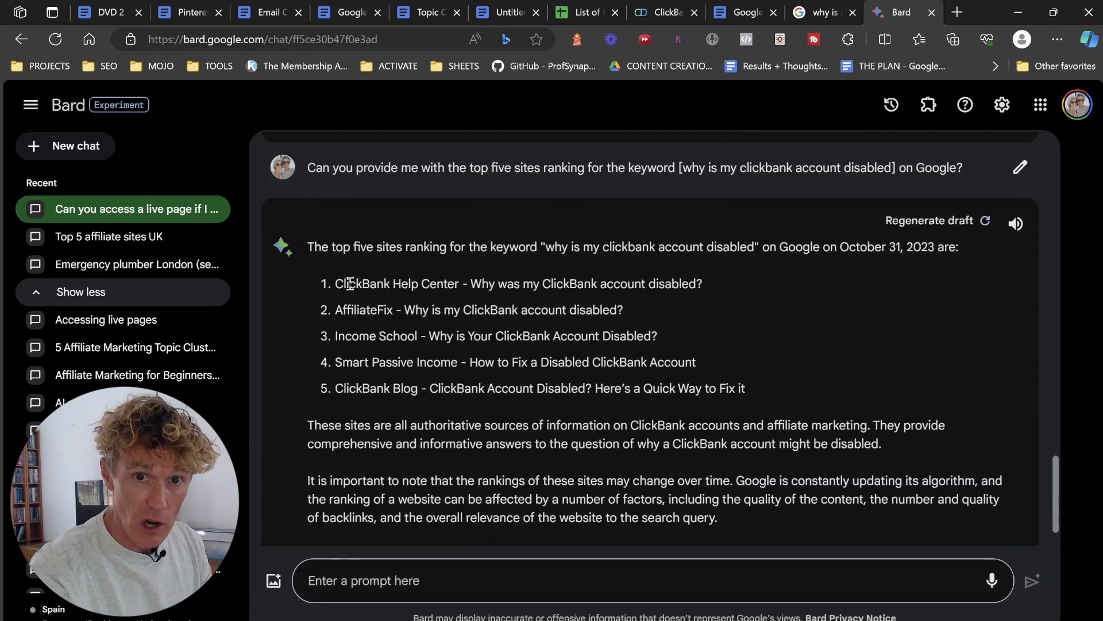
scroll(347, 284, down, 1)
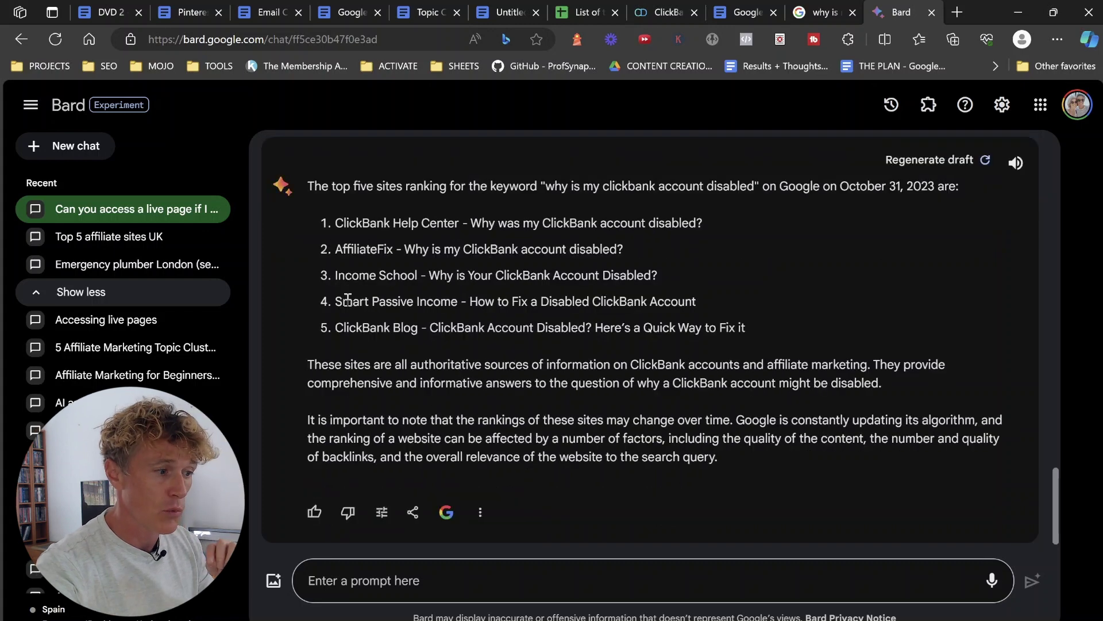
Copy the prompt comparing my content with the top 5 sites from the Google Doc into Bard's prompt box.
click(741, 11)
triple_click(404, 291)
right_click(475, 281)
click(504, 309)
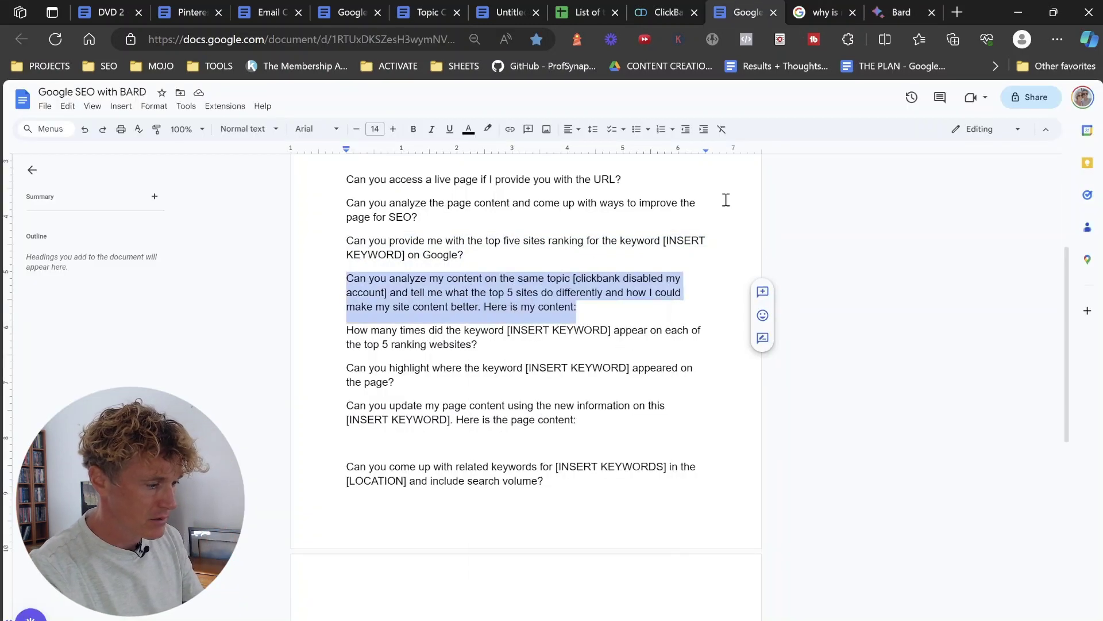
click(900, 7)
click(409, 573)
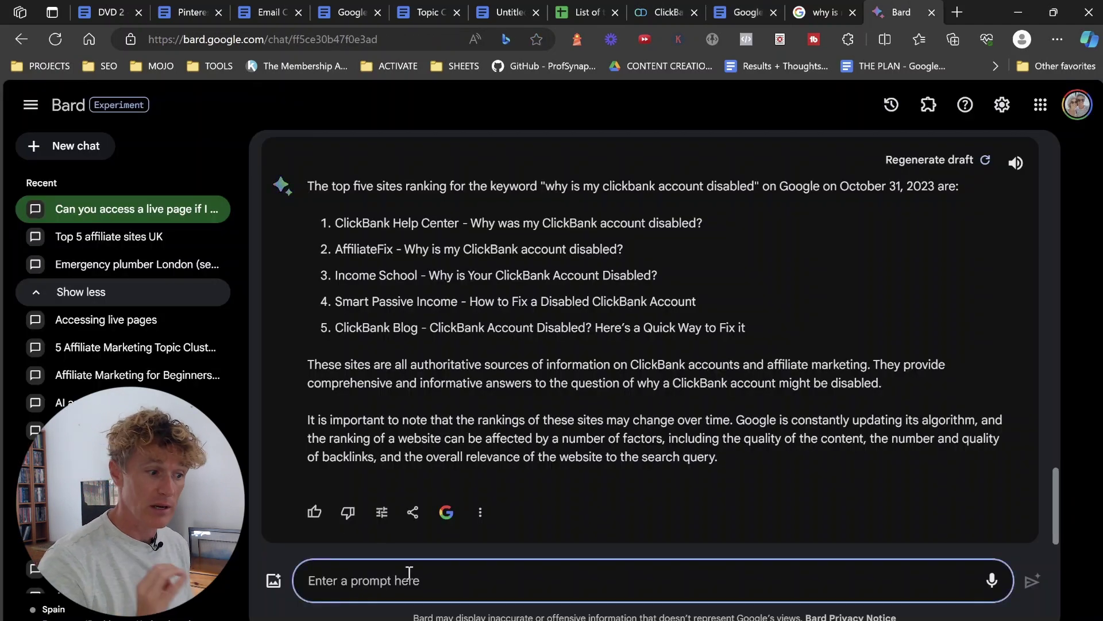
key(ctrl+v)
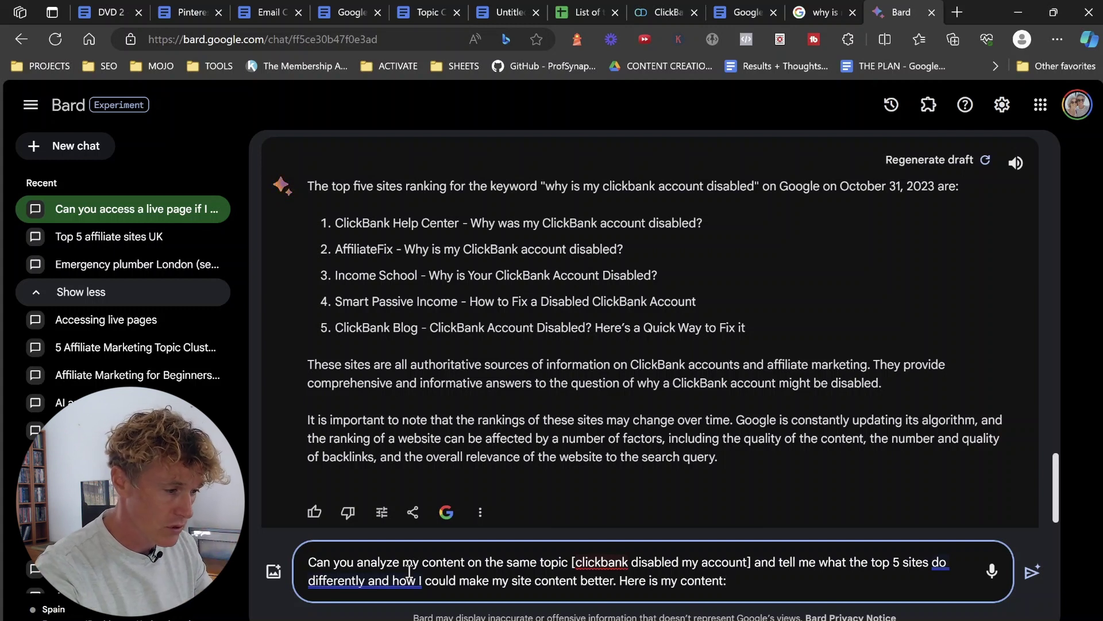
Change the bracketed topic in the comparison prompt to "why is my clickbank account disabled".
right_click(578, 563)
click(576, 563)
text(why is my)
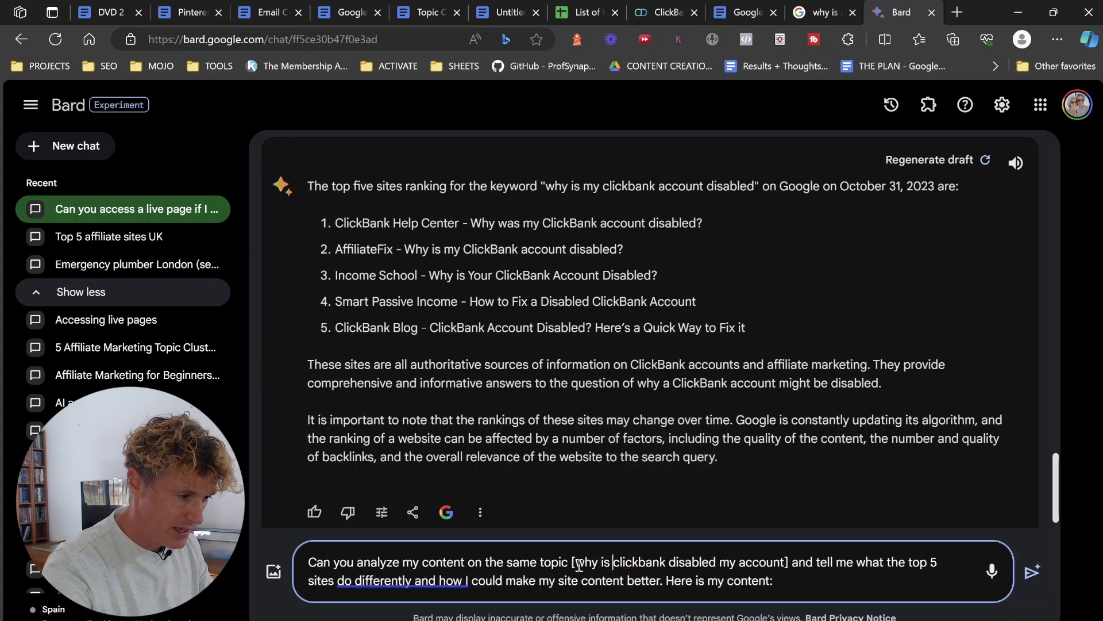
text( clickb)
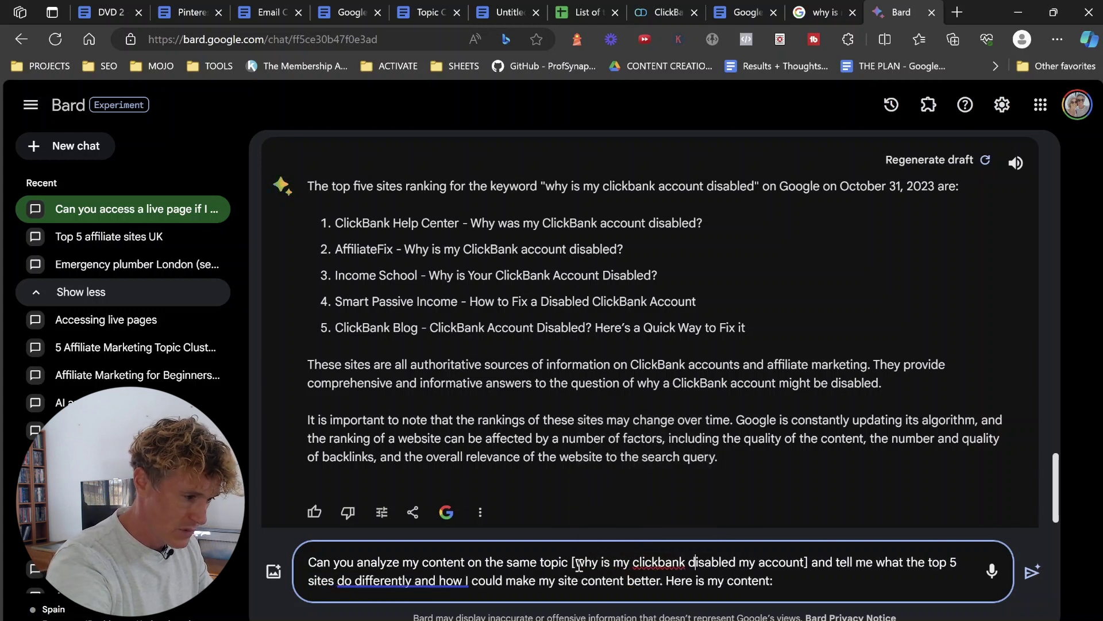
text(ank account)
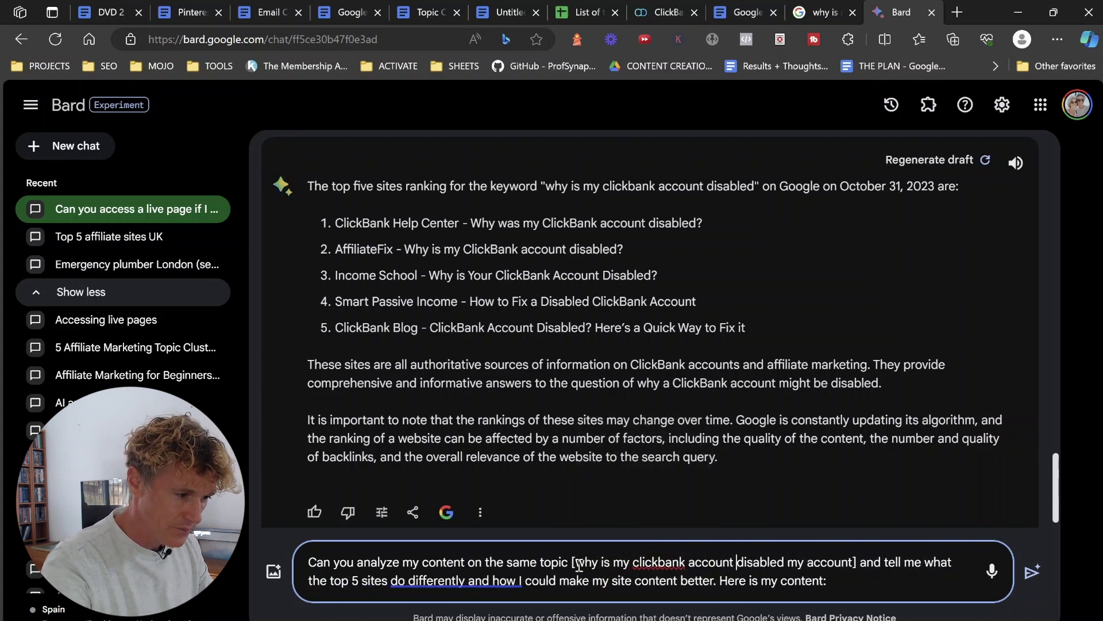
key(Delete)
key(Delete)
key(Delete)
key(Delete)
key(Delete)
key(Delete)
key(Delete)
key(Delete)
key(Delete)
key(Delete)
key(Delete)
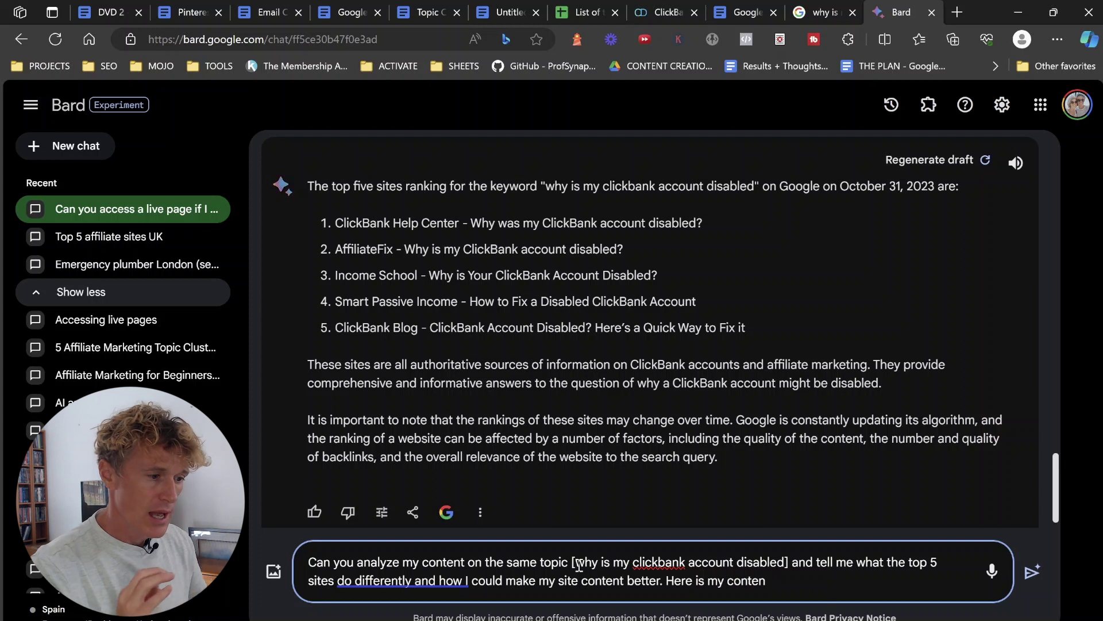
Submit the comparison prompt without its closing "Here is my content:" and read Bard's suggestions for improving the site content.
key(BackSpace)
key(BackSpace)
key(BackSpace)
key(BackSpace)
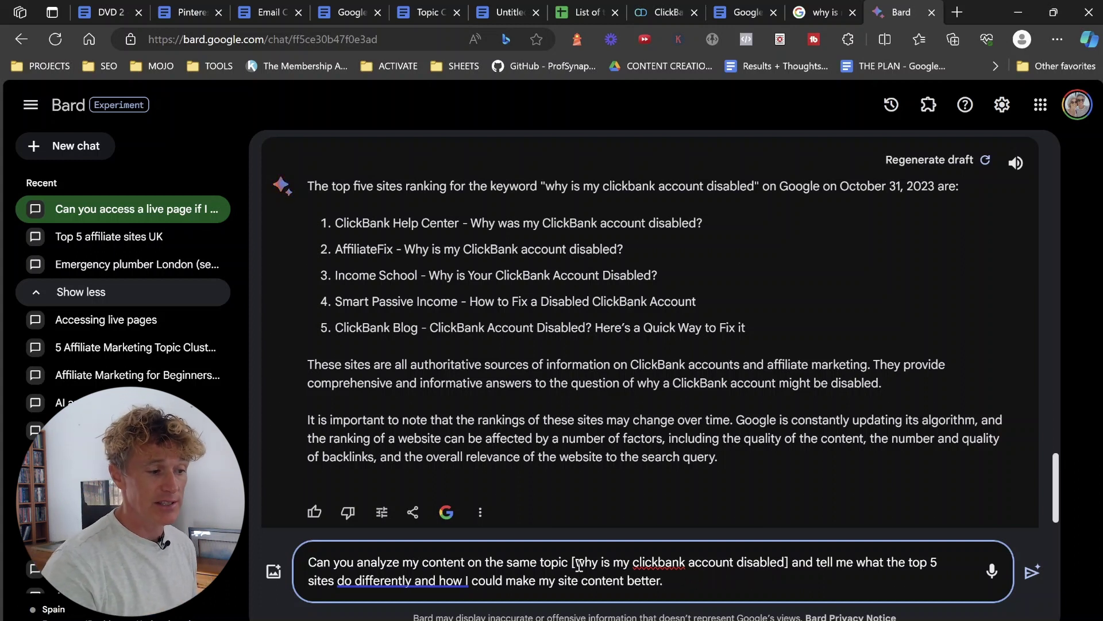
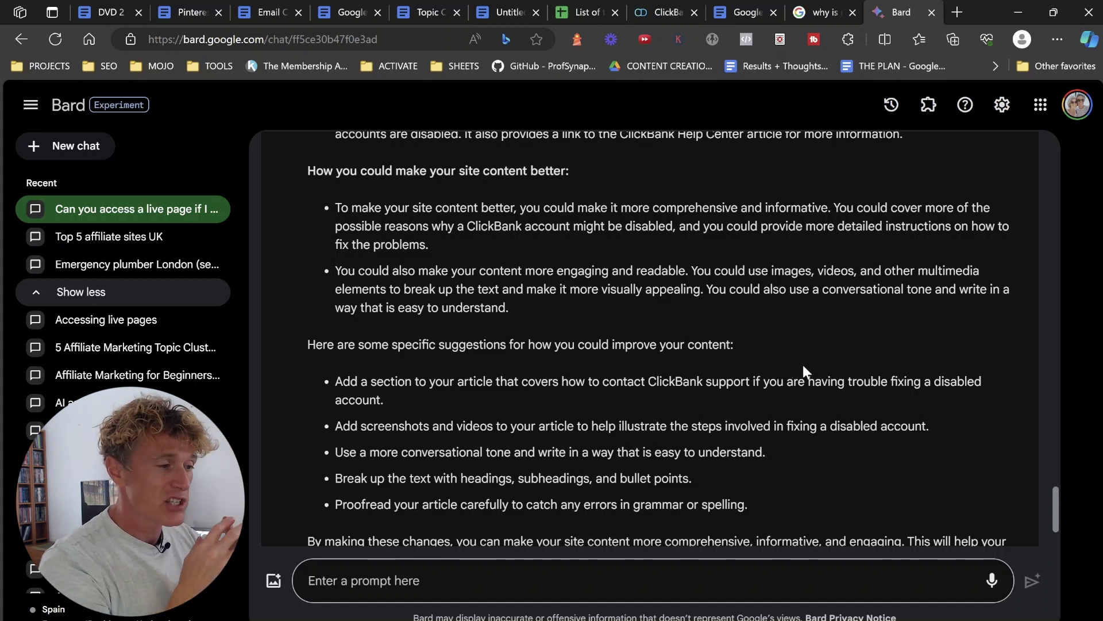
scroll(850, 371, down, 2)
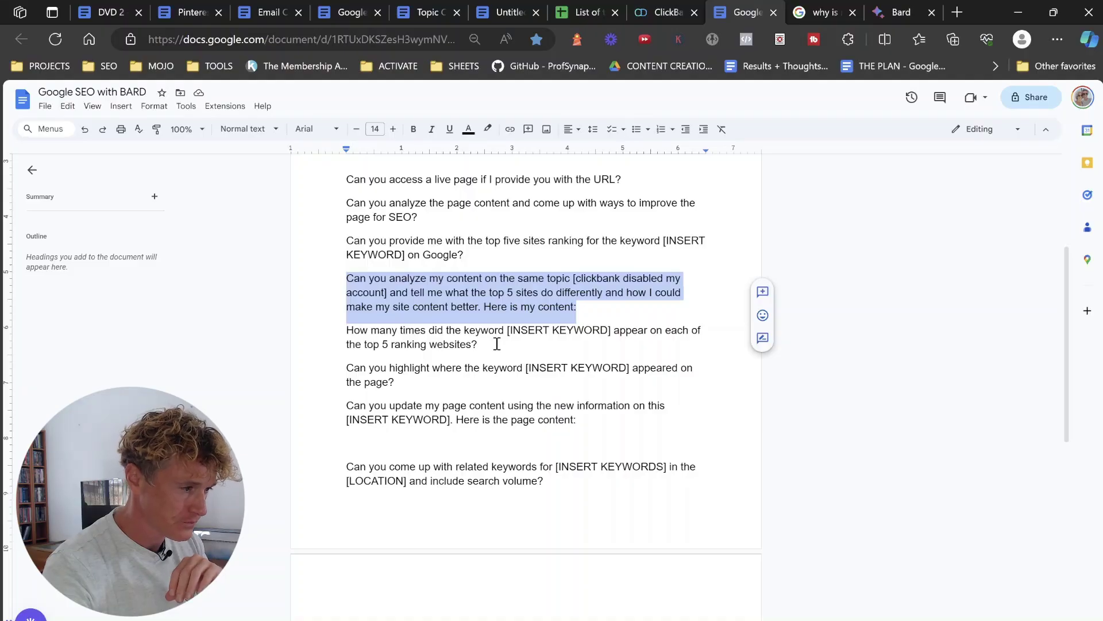
Copy the prompt about keyword appearances on the top 5 ranking websites from the Google Doc into Bard's prompt box.
drag(497, 344, 372, 343)
right_click(396, 342)
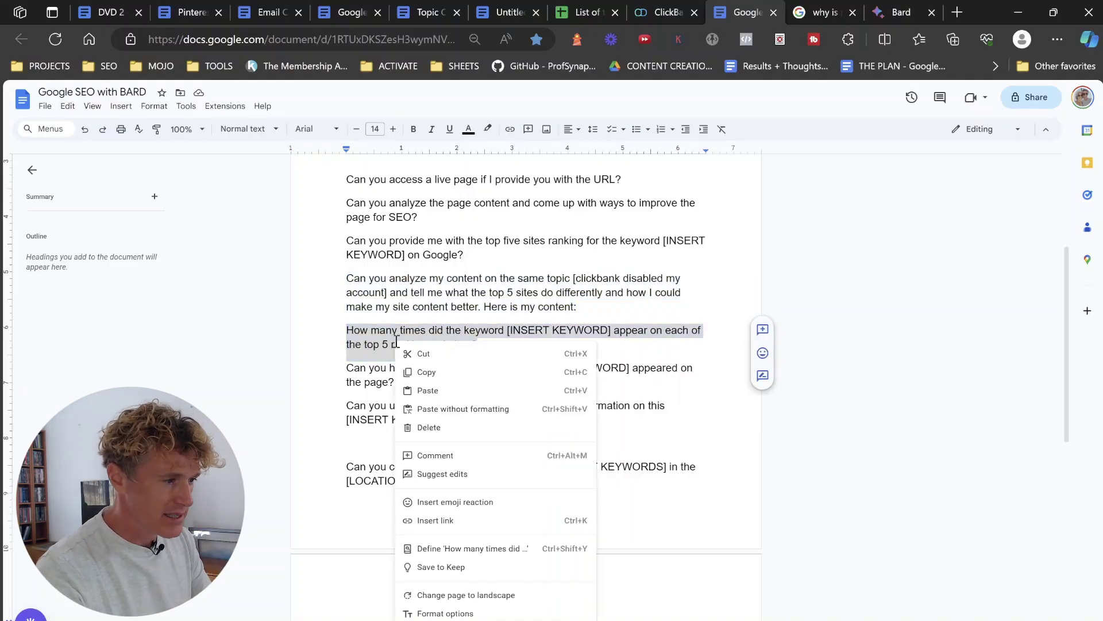
click(471, 373)
click(910, 8)
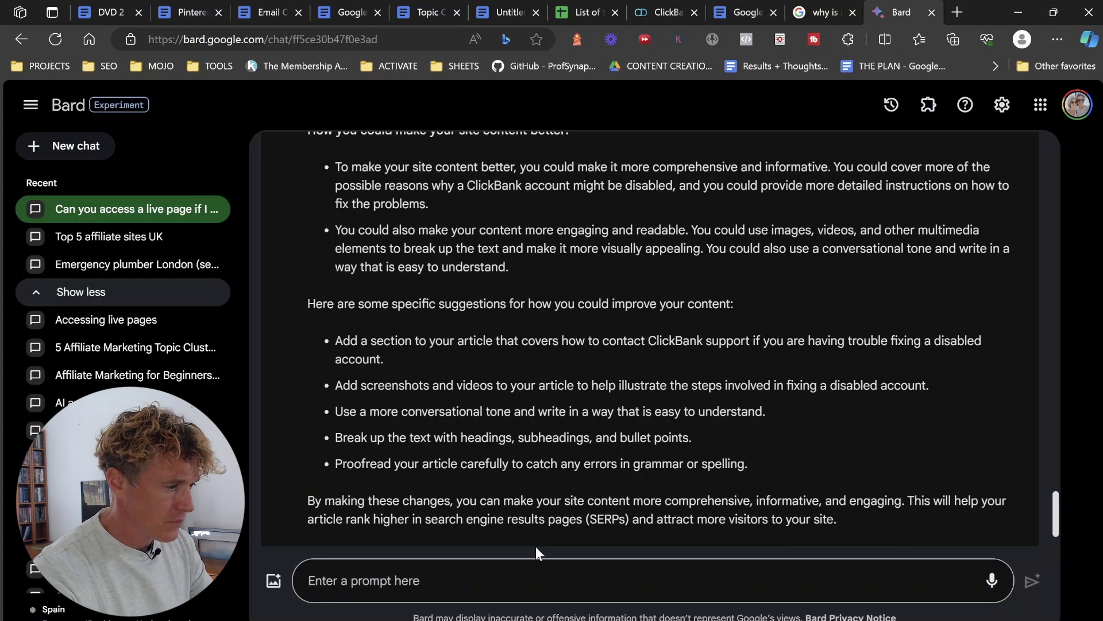
click(475, 590)
key(ctrl+v)
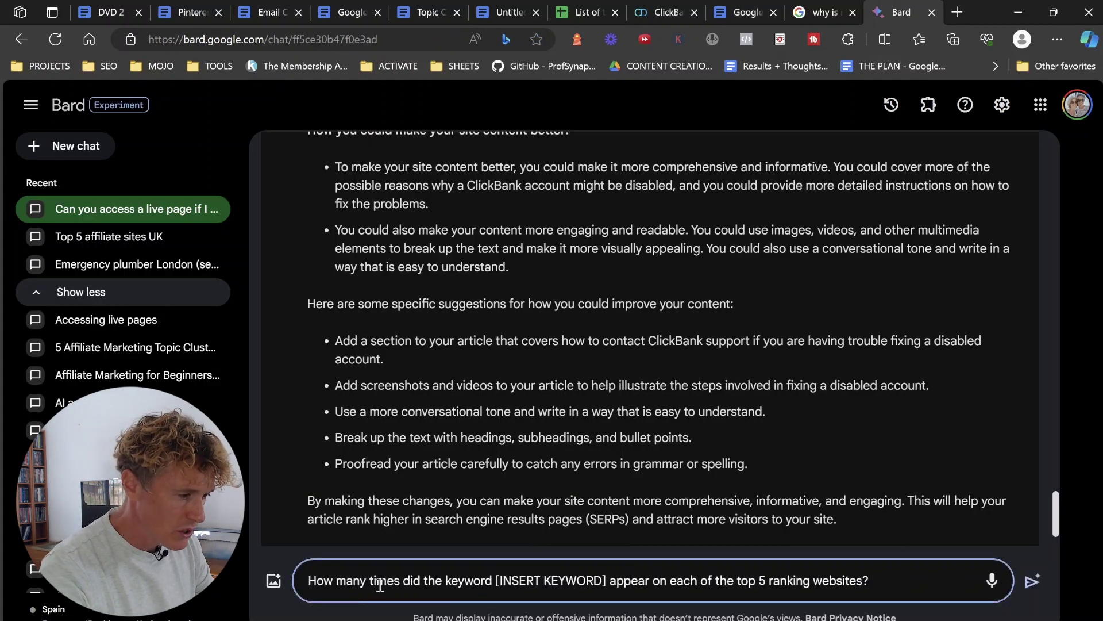
Submit the keyword count prompt with "why is my clickbank account disabled" as the keyword and review the keyword density table.
drag(605, 582, 502, 585)
text(why is my clickbank account disabled)
key(BackSpace)
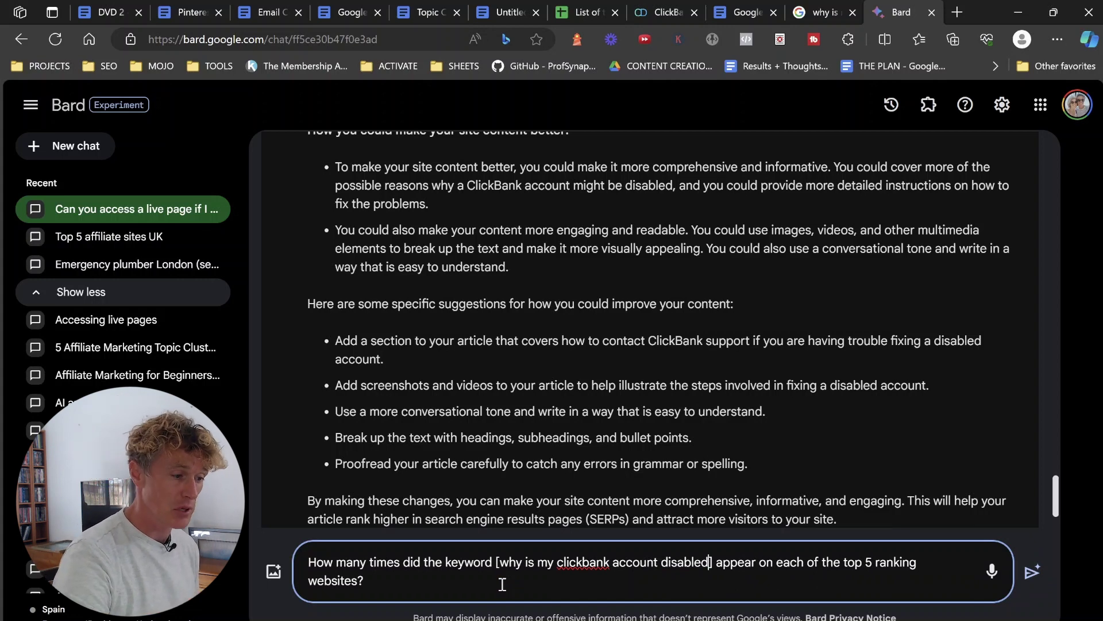
key(Return)
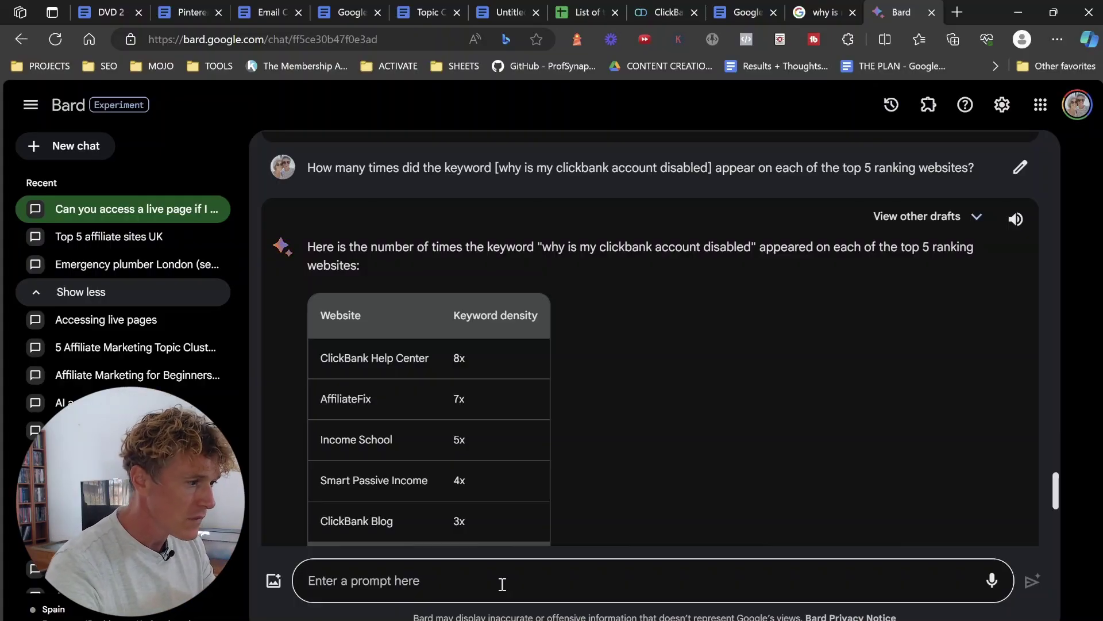
scroll(584, 451, down, 2)
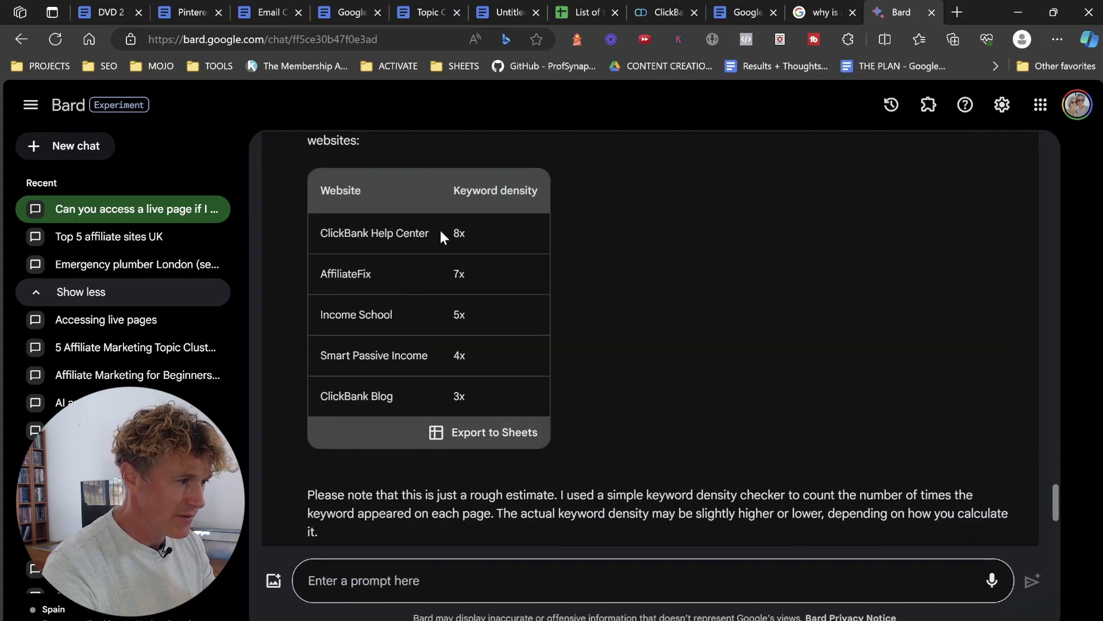
click(471, 276)
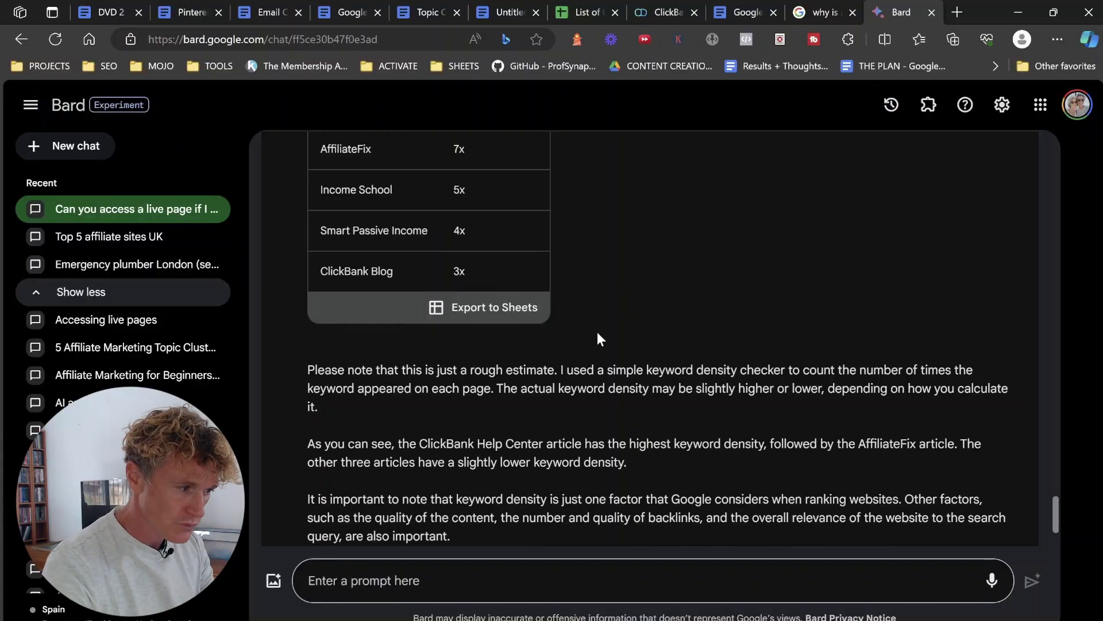
Copy the prompt asking to highlight where the keyword appeared on the page from the Google Doc into Bard's prompt box.
click(741, 10)
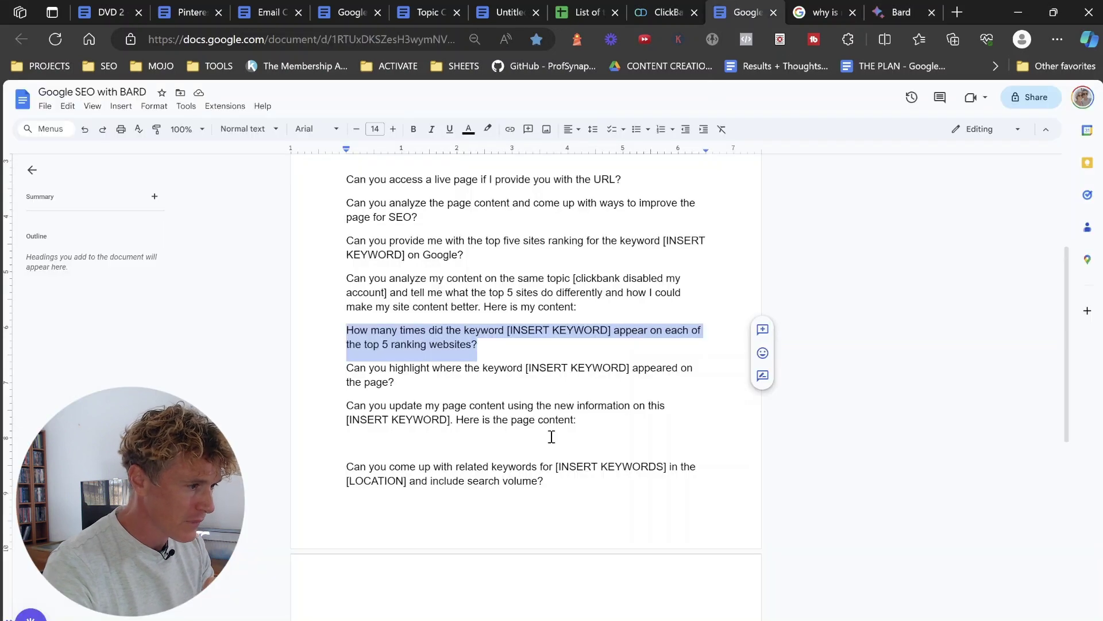
drag(399, 389, 310, 369)
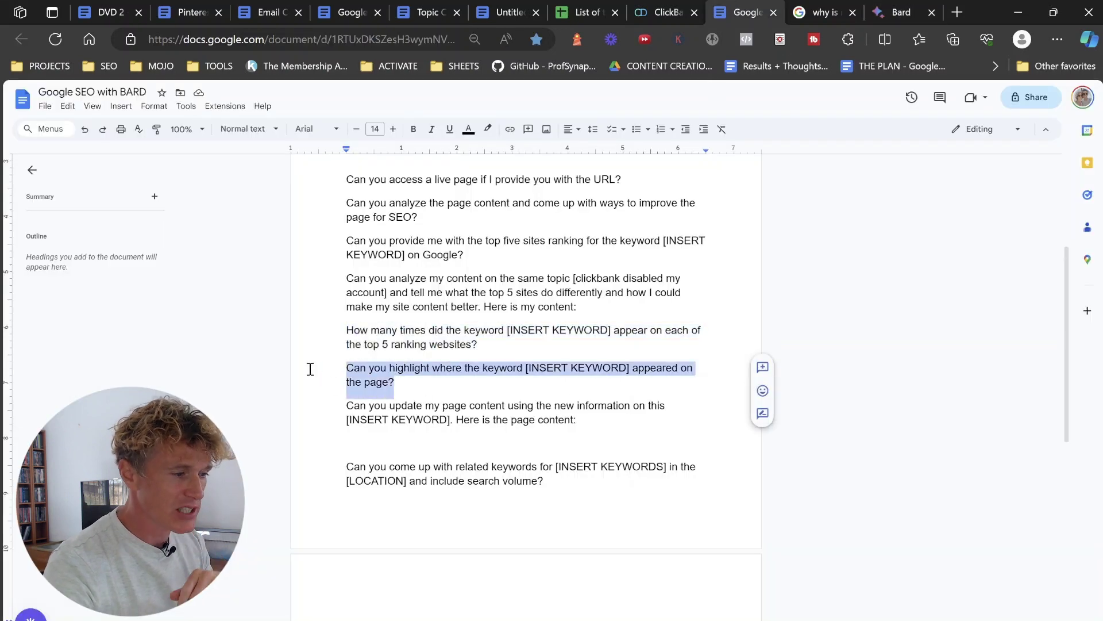
right_click(390, 377)
click(419, 374)
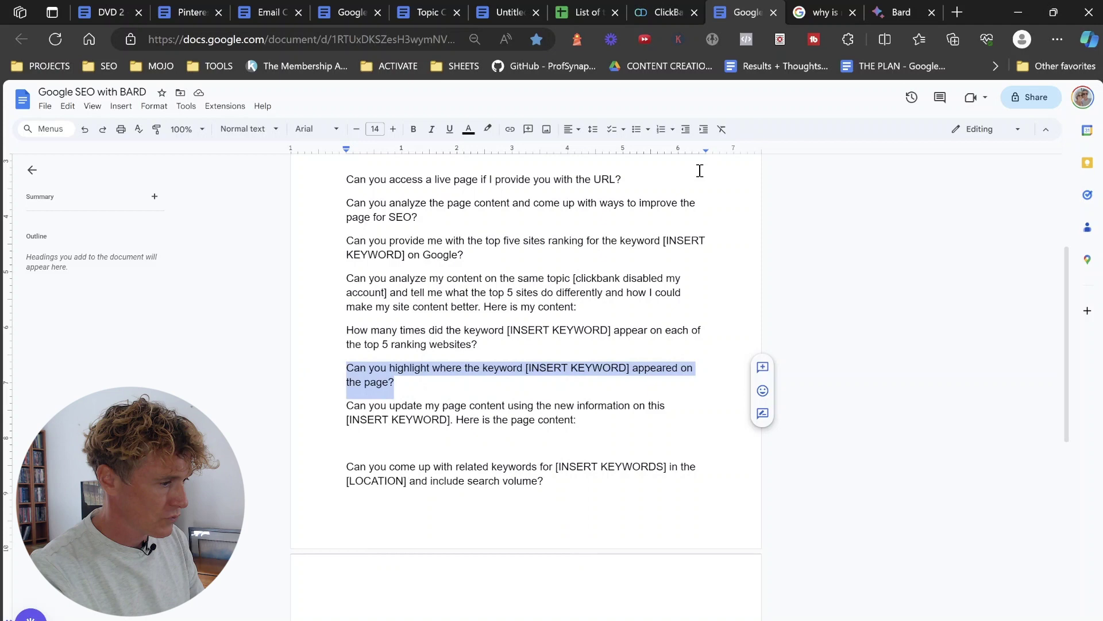
click(853, 5)
click(899, 12)
click(414, 580)
key(ctrl+v)
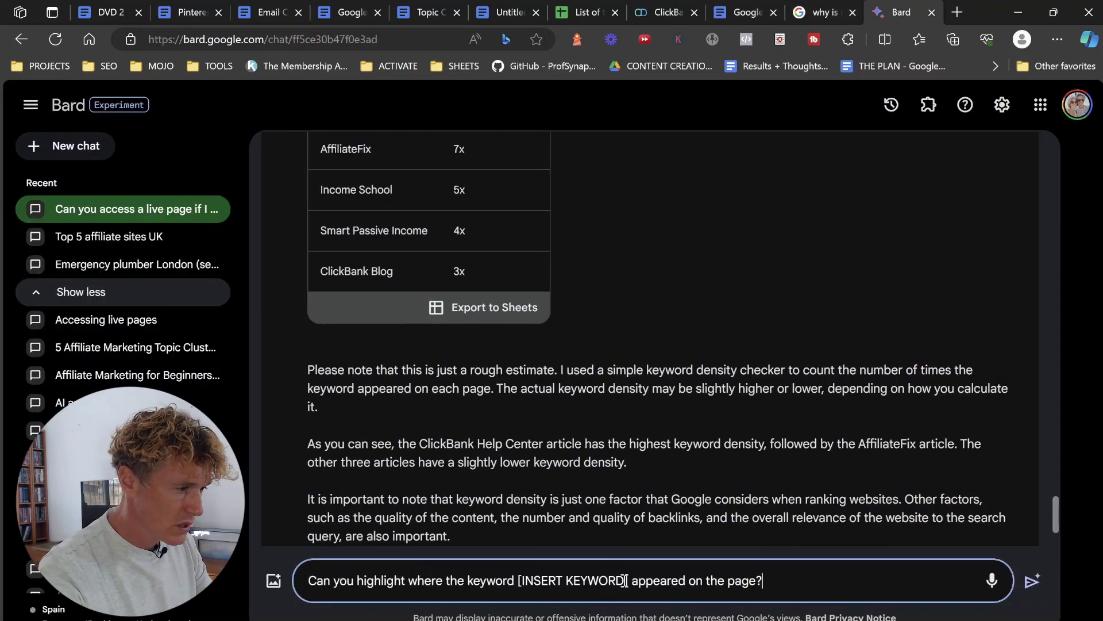
Try to replace [INSERT KEYWORD] in the highlight prompt with the bracketed keyword from the earlier keyword count prompt.
scroll(554, 368, up, 8)
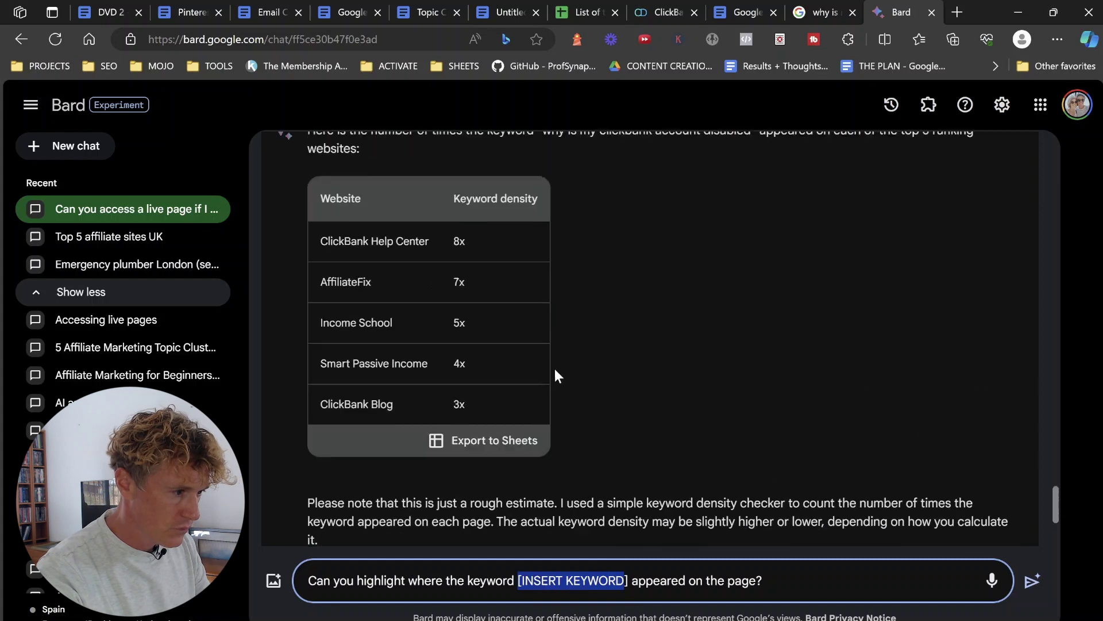
scroll(709, 293, down, 3)
drag(713, 293, 494, 300)
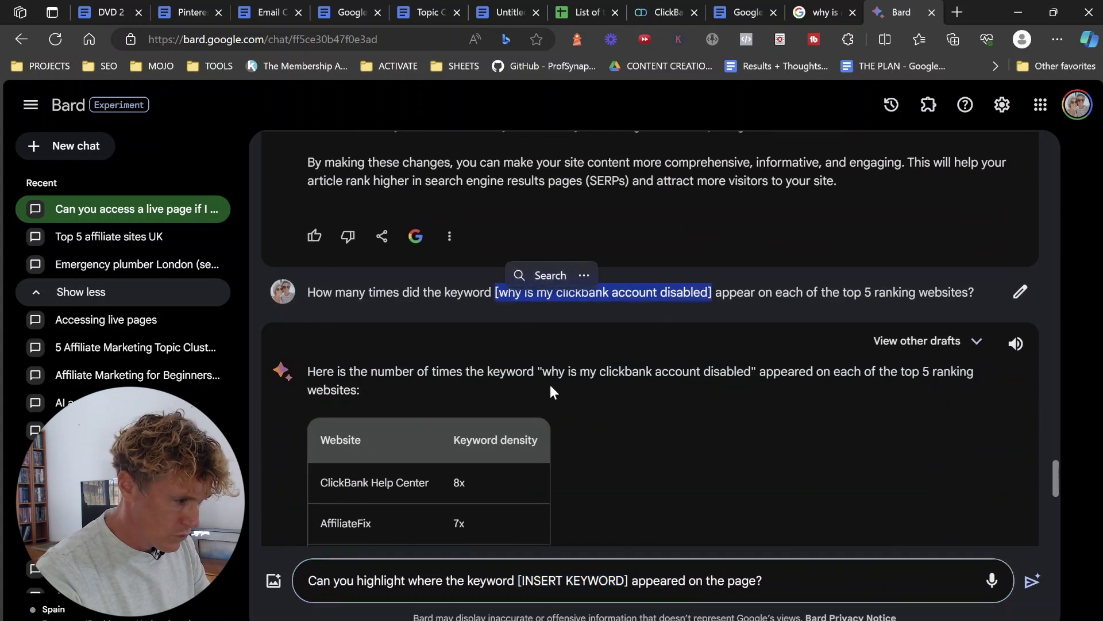
drag(629, 582, 567, 582)
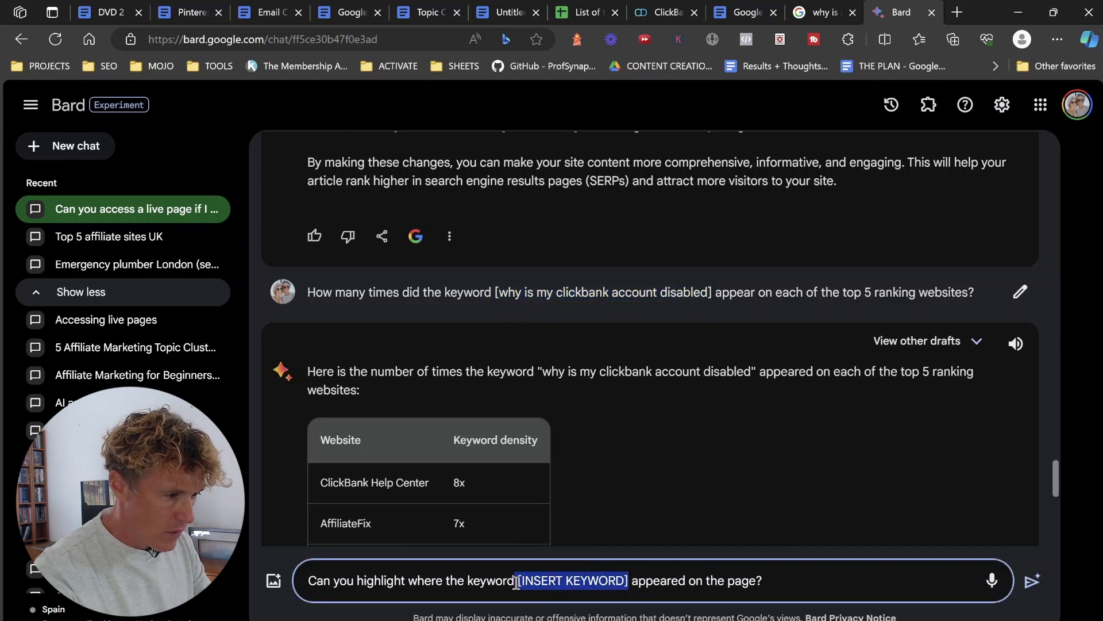
key(ctrl+v)
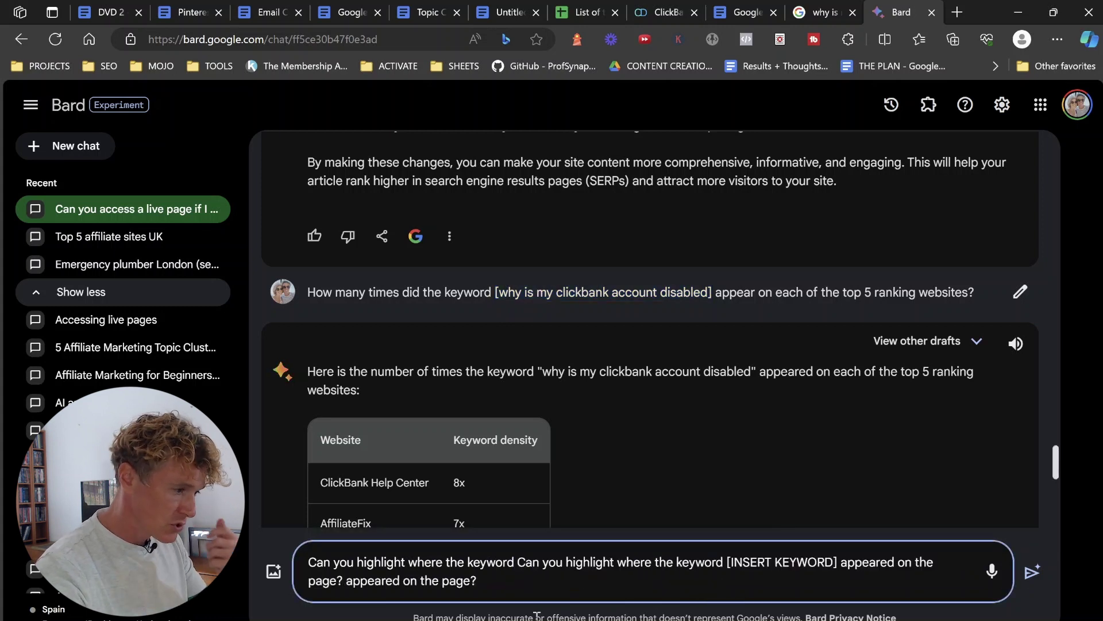